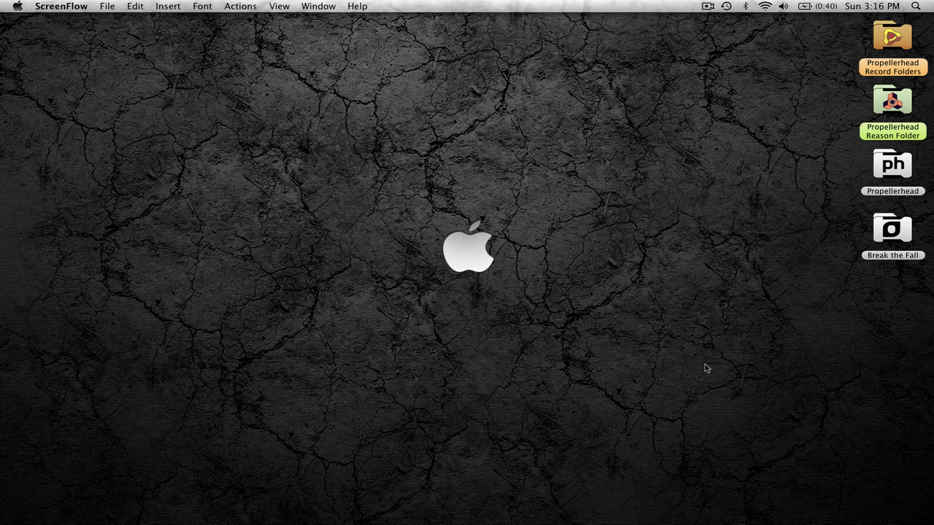
Reveal the Dock to find the minimized 'untitled 2' Record song
mouse_move(826, 519)
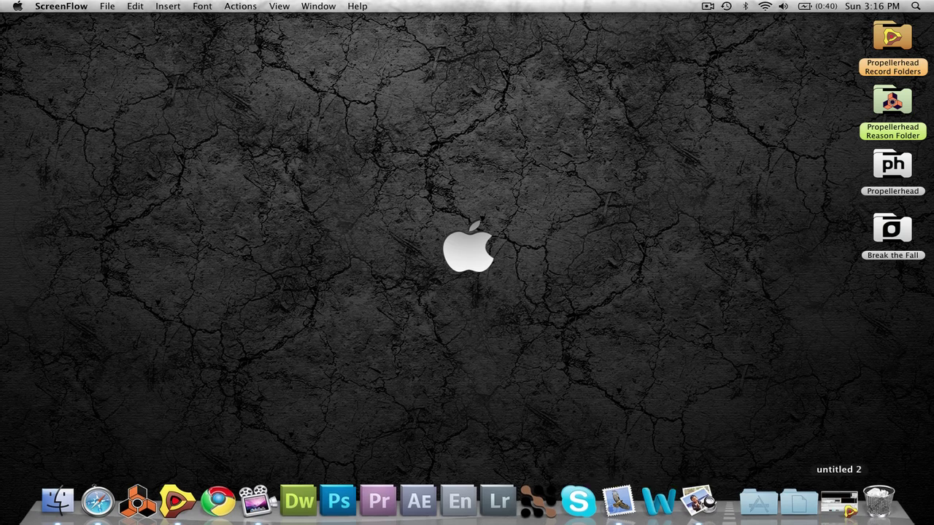
Restore the 'untitled 2' song and use F6 to leave only the rack visible
click(836, 504)
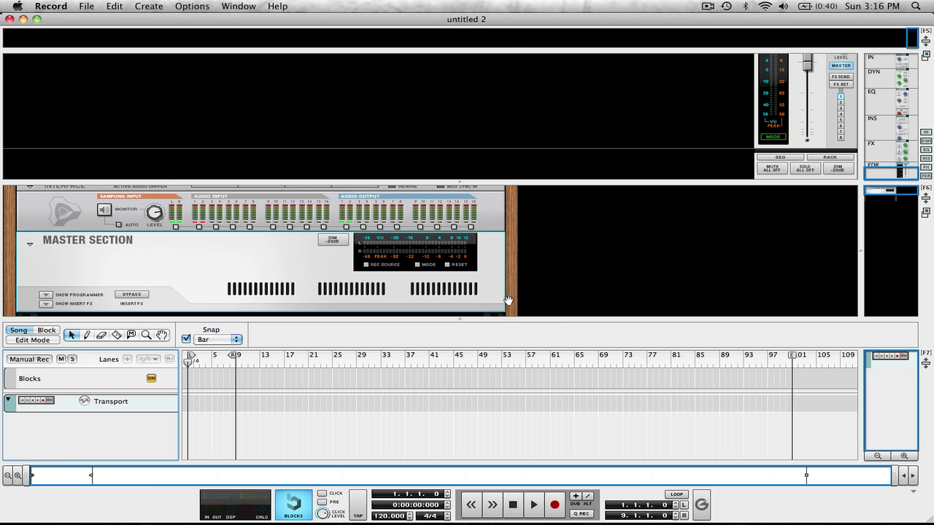
key(F6)
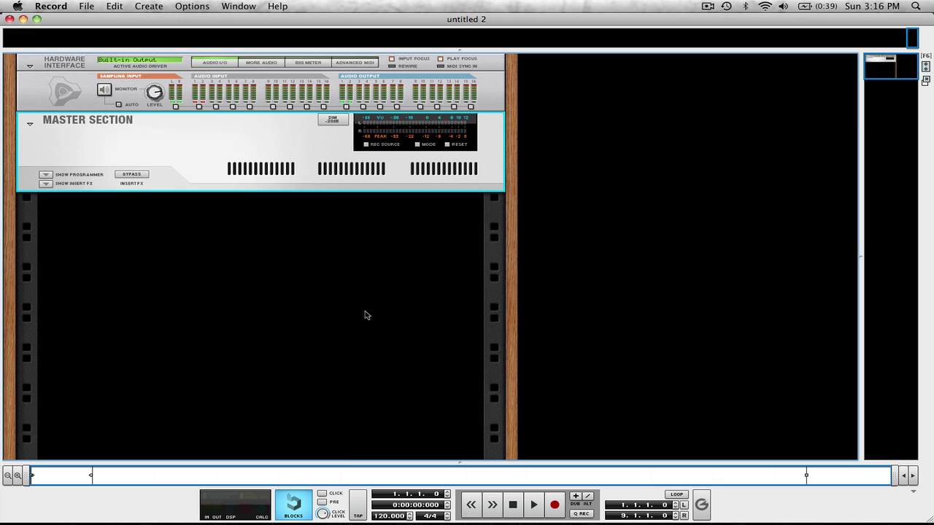
Add Mixer 1 and Mixer 2 (Mixer 14:2) to the rack and check their rear cabling
right_click(304, 273)
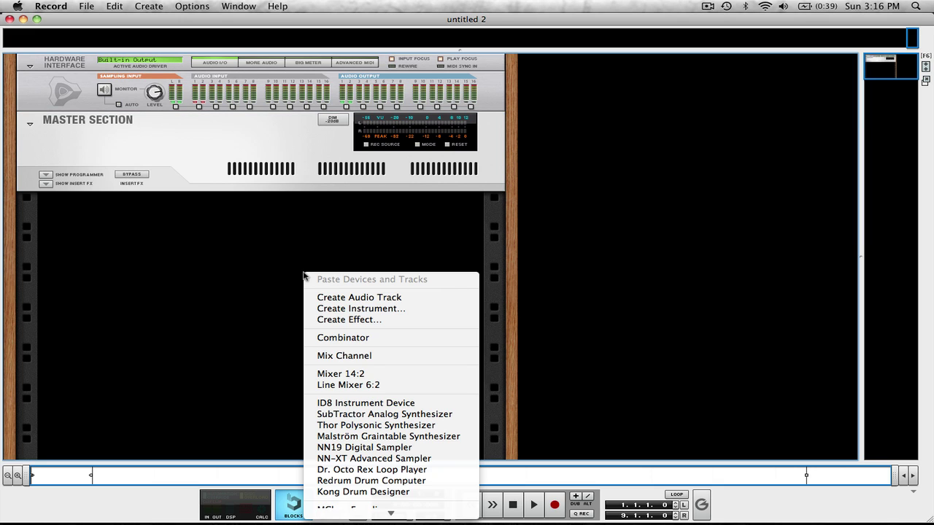
click(383, 374)
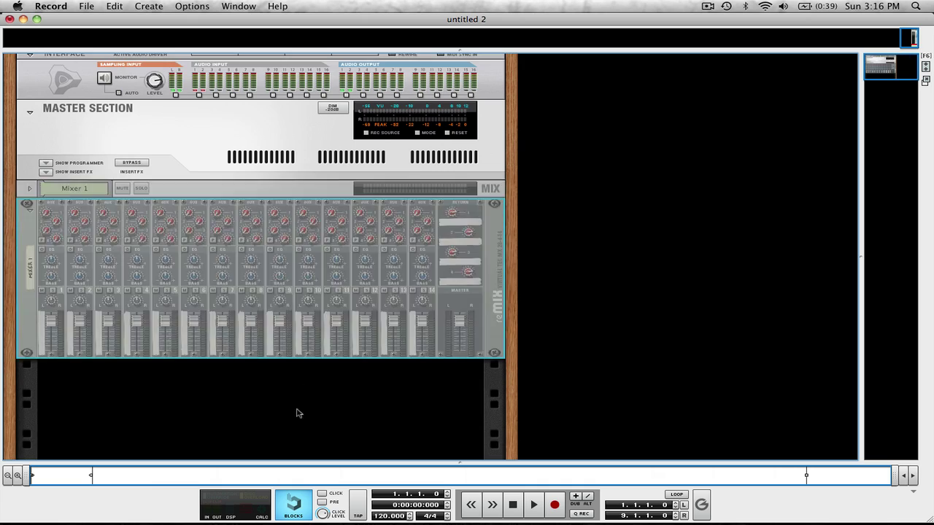
right_click(297, 420)
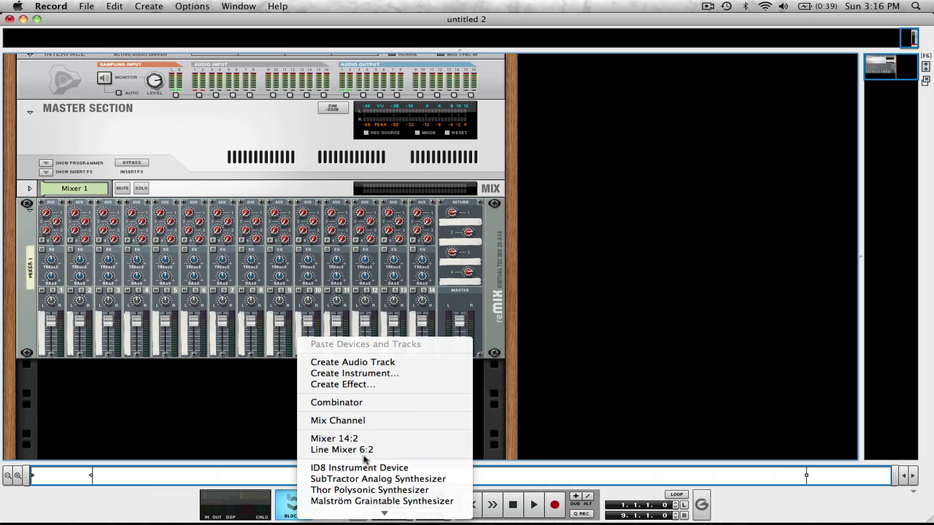
click(363, 440)
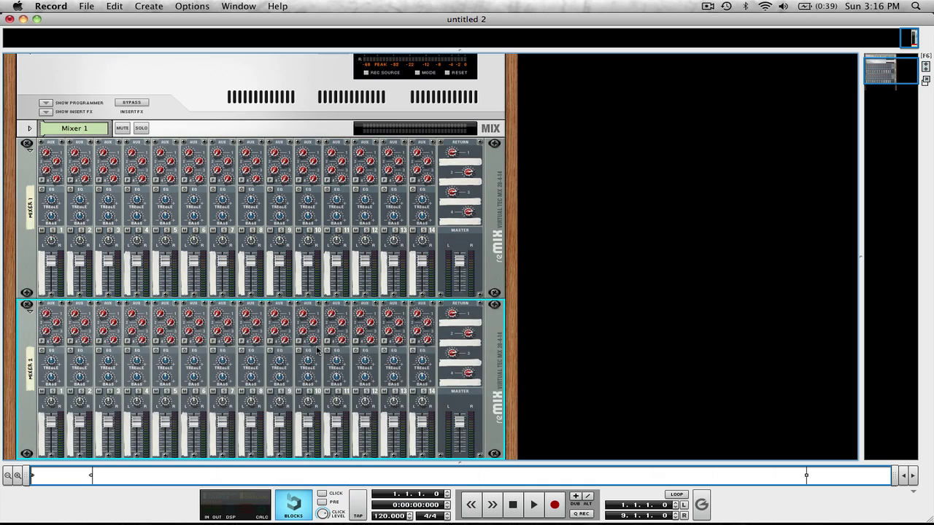
key(Tab)
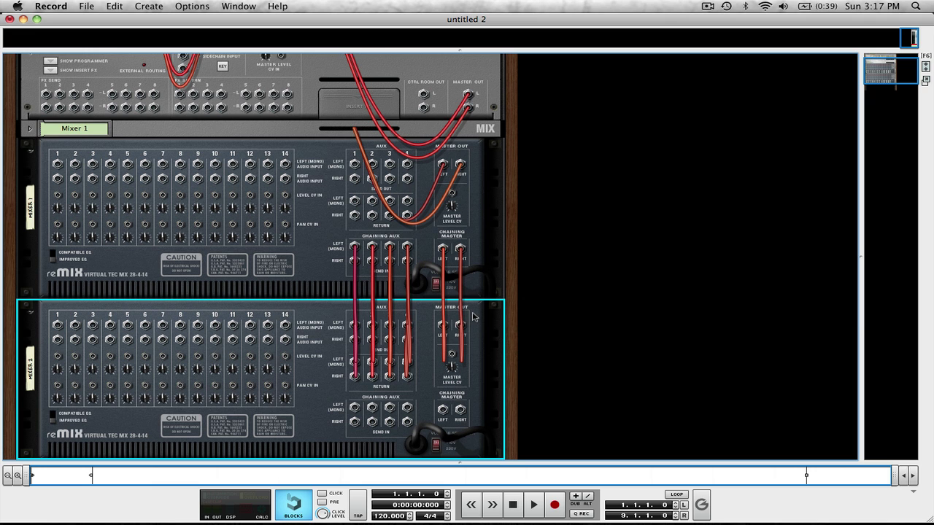
key(Tab)
scroll(463, 321, down, 5)
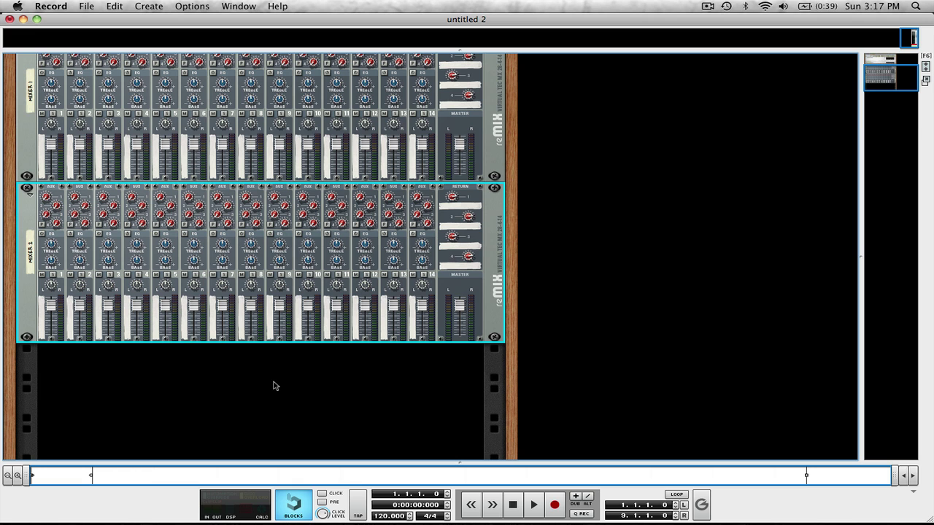
Create Kong 1 Drum Designer beneath the mixers and verify its outputs are cabled into the mixer
right_click(245, 375)
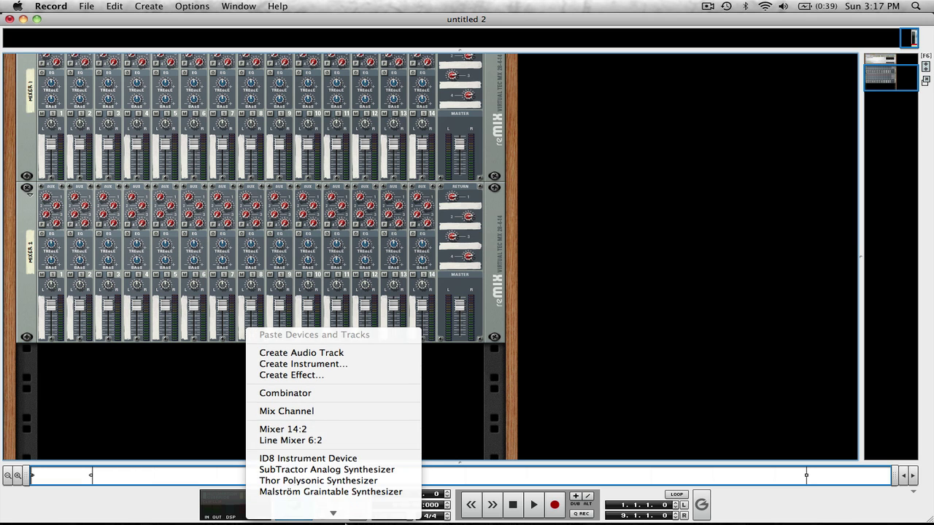
mouse_move(346, 522)
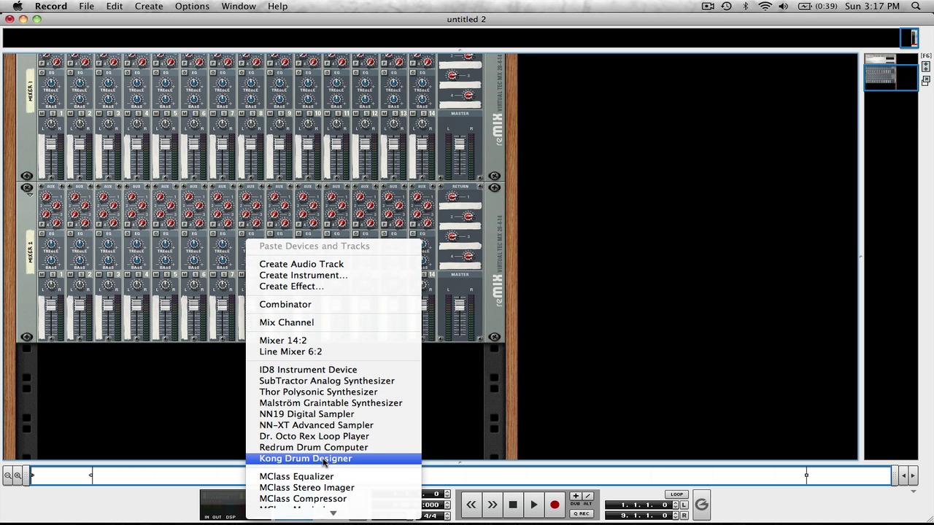
click(324, 458)
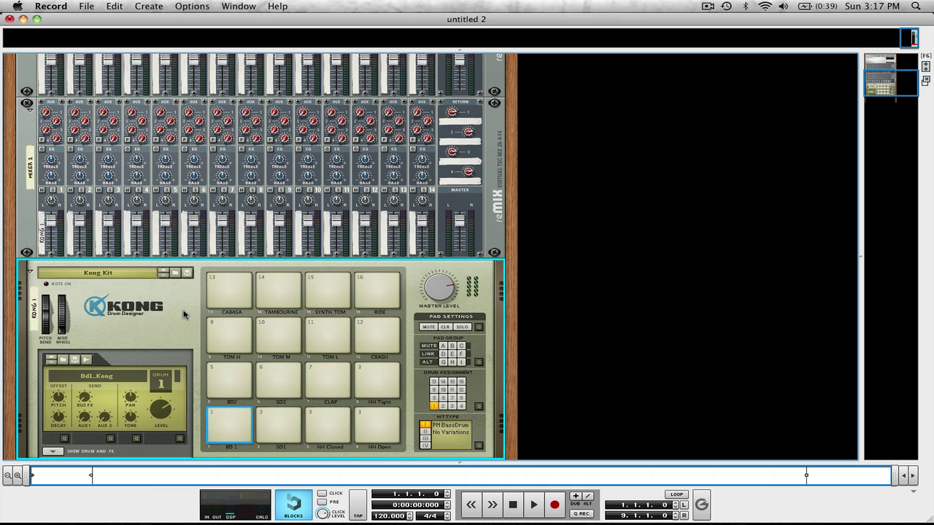
scroll(184, 314, down, 1)
scroll(175, 263, up, 5)
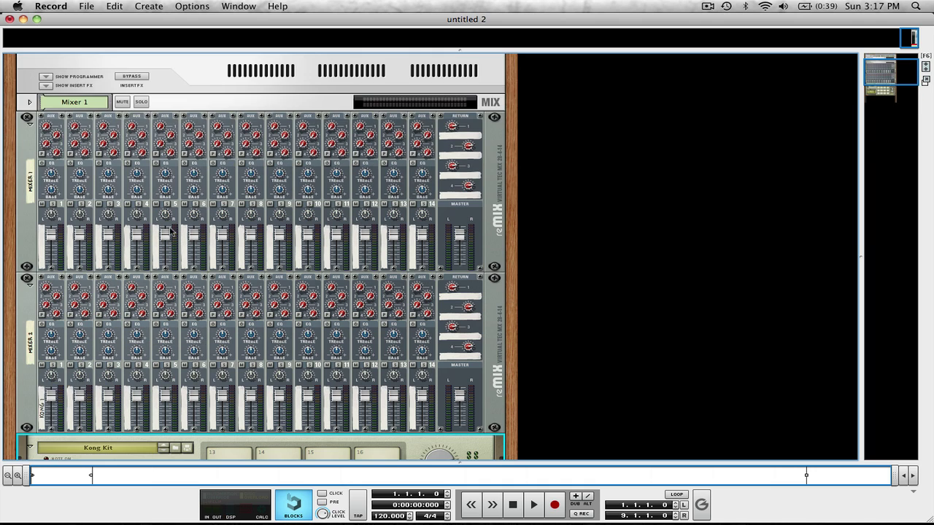
scroll(238, 314, down, 3)
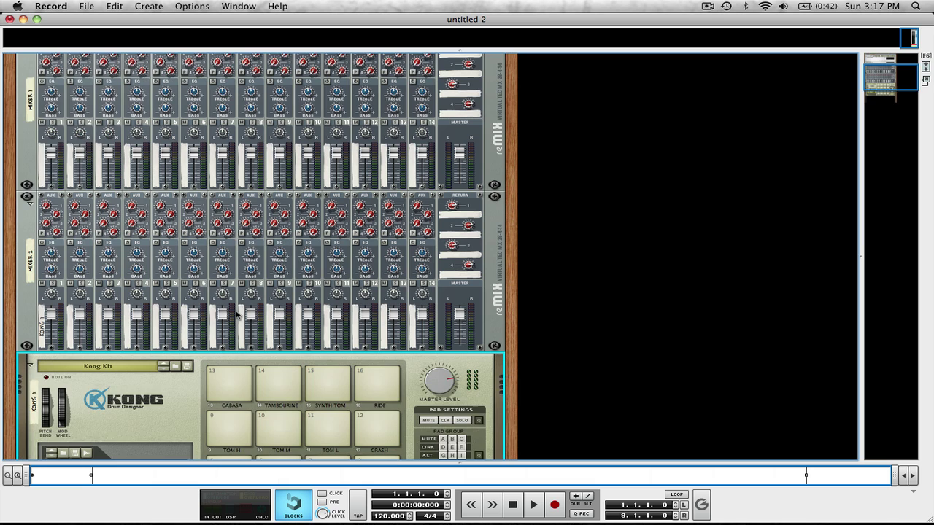
key(Tab)
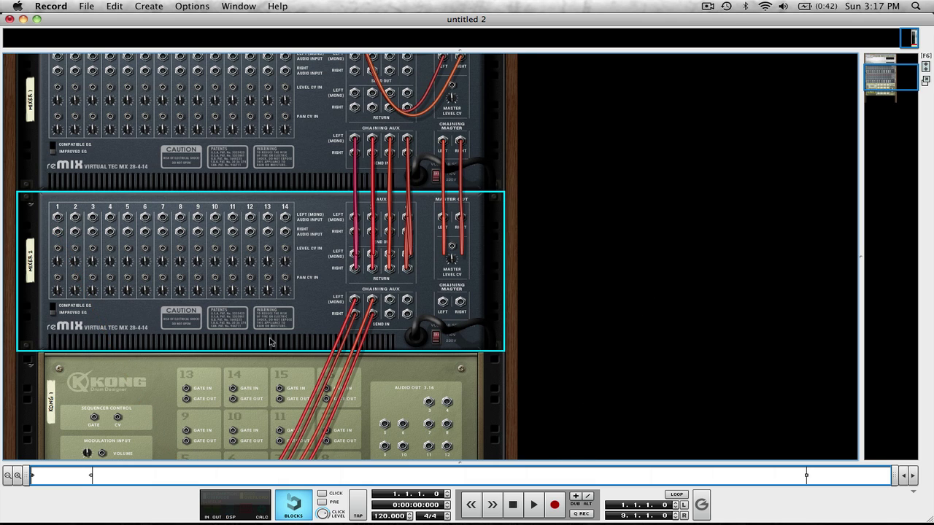
key(Tab)
key(Tab)
scroll(269, 340, down, 1)
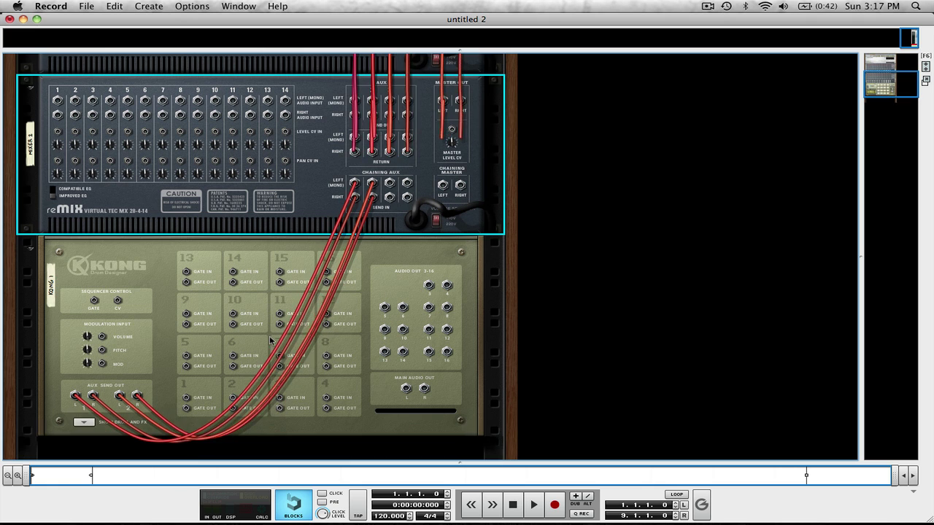
key(Tab)
scroll(269, 340, down, 3)
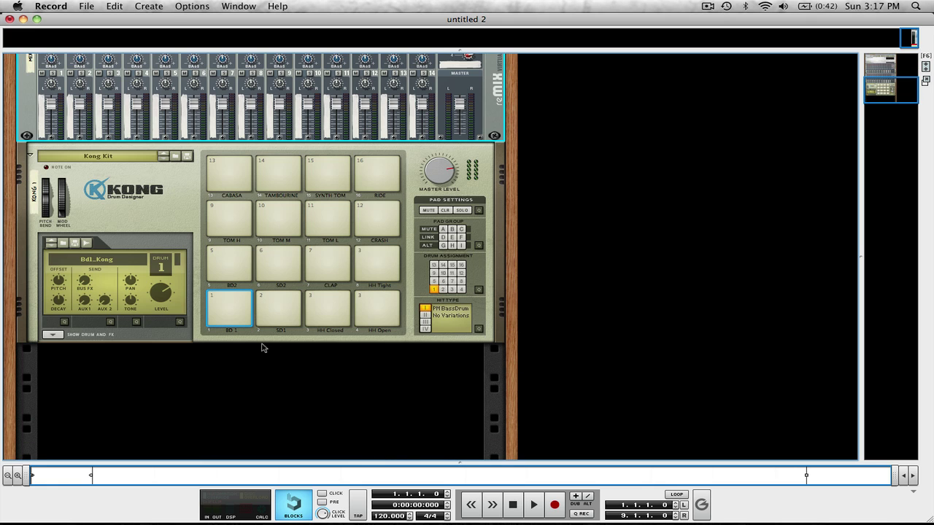
Add a Mix Channel below Kong 1, then create three more with Cmd+D
right_click(235, 364)
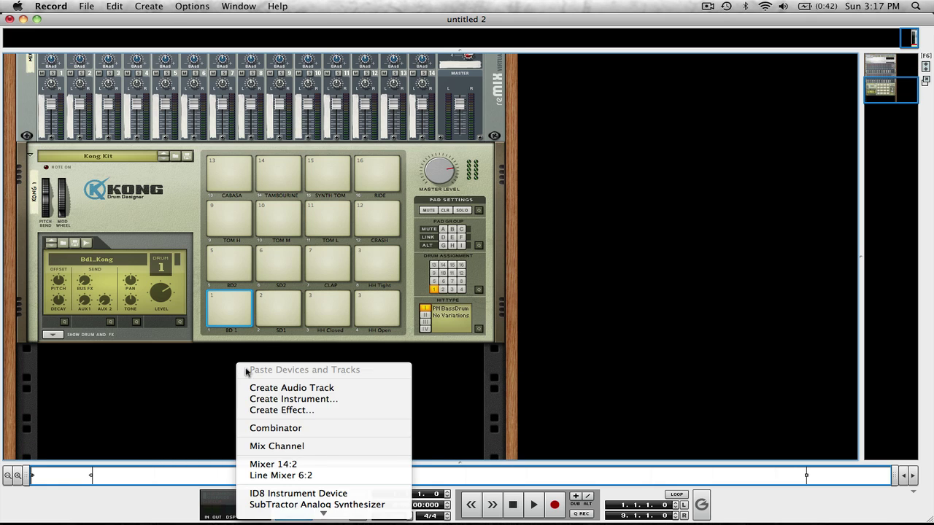
click(277, 446)
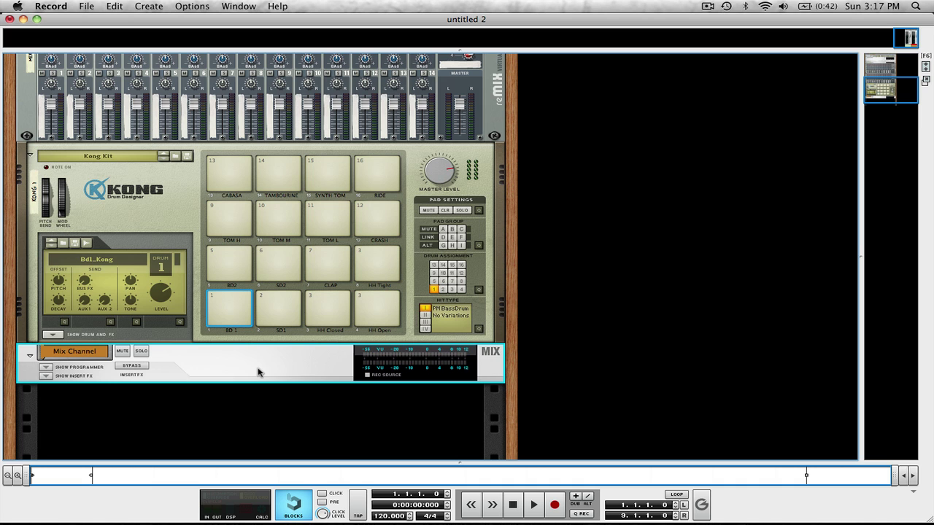
key(super+d)
key(super+d)
key(super+d)
key(super+d)
key(super+d)
key(super+d)
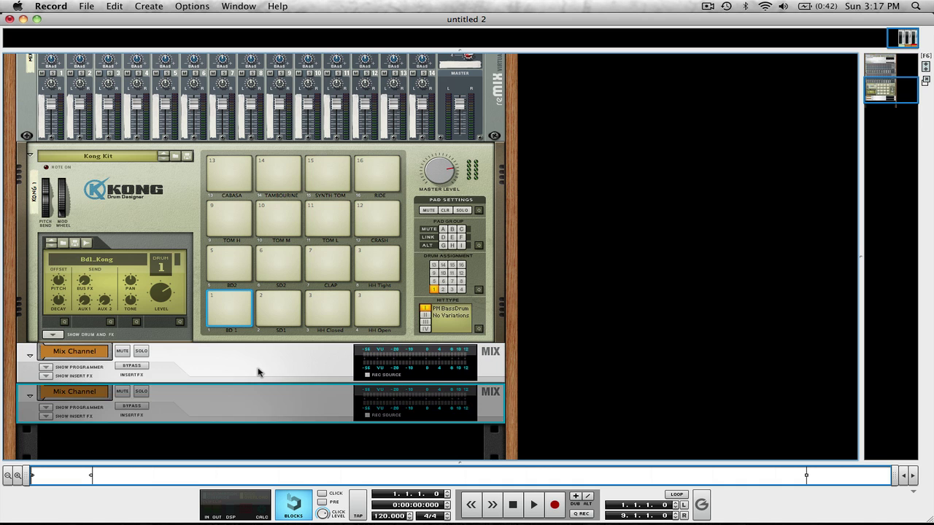
key(super+d)
key(super+d)
key(super+d)
key(super+d)
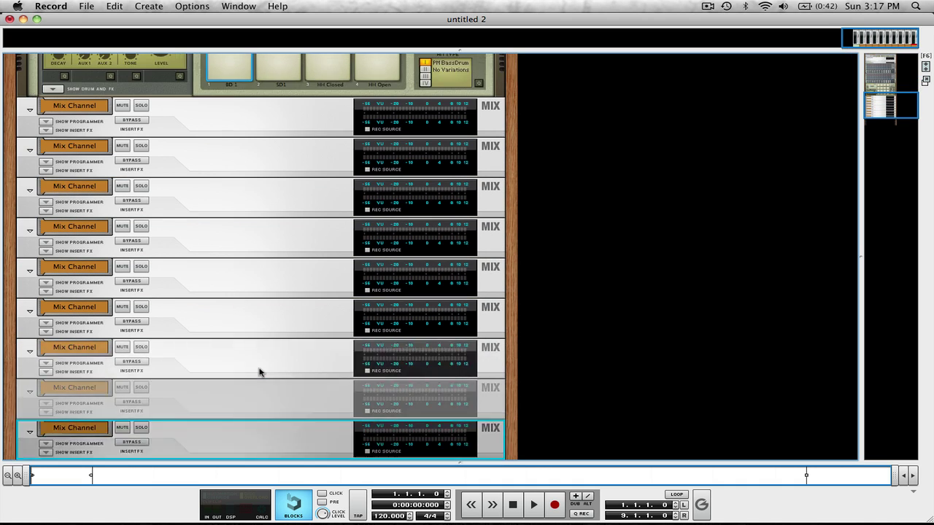
key(super+d)
key(super+d)
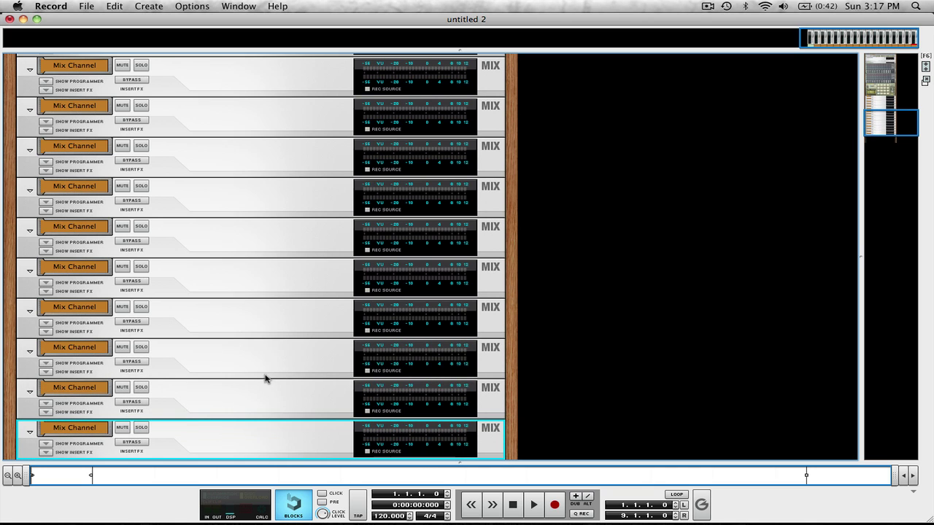
scroll(266, 379, up, 10)
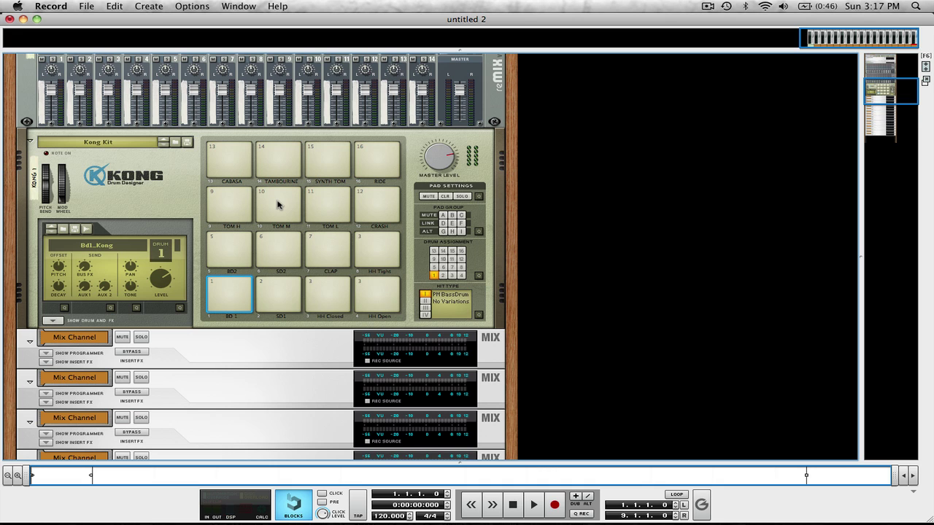
Assign drum 4 with Hit Type I to the HH Open pad and drum 8 to HH Tight
scroll(317, 219, up, 5)
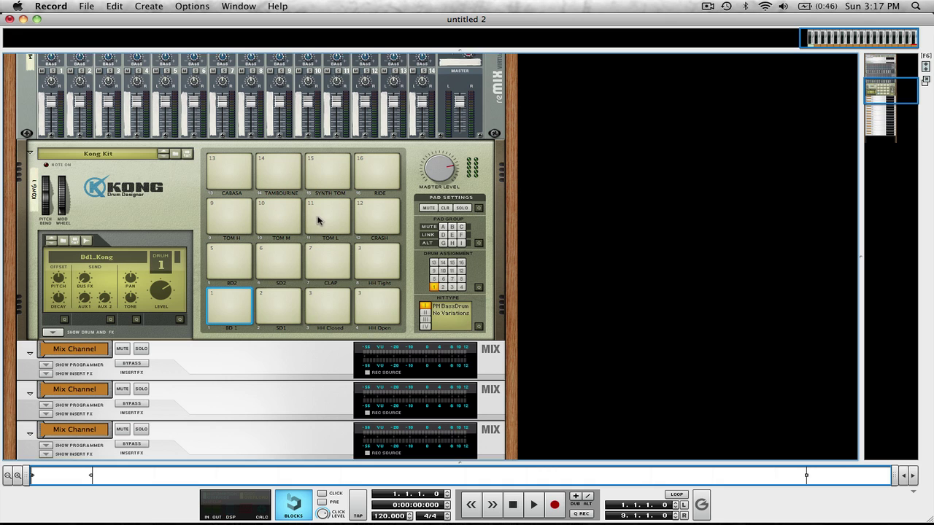
scroll(318, 218, up, 6)
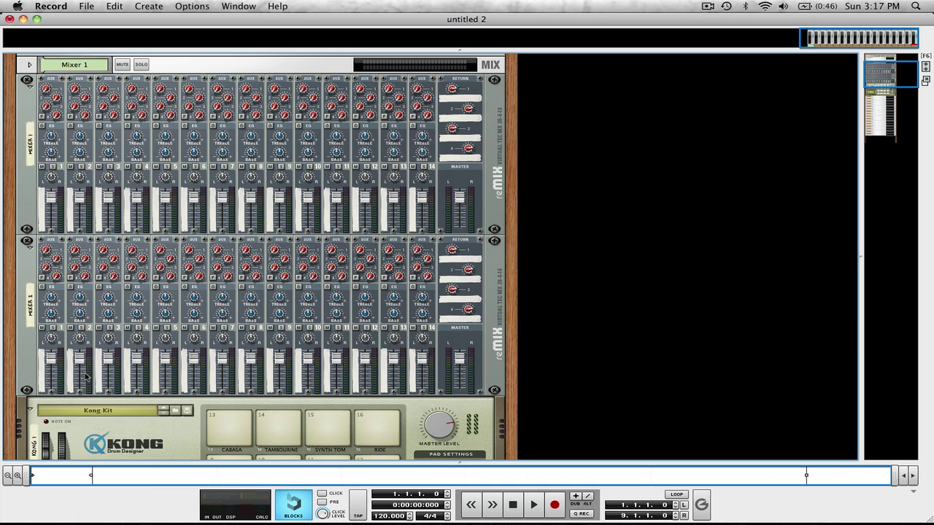
scroll(346, 326, down, 4)
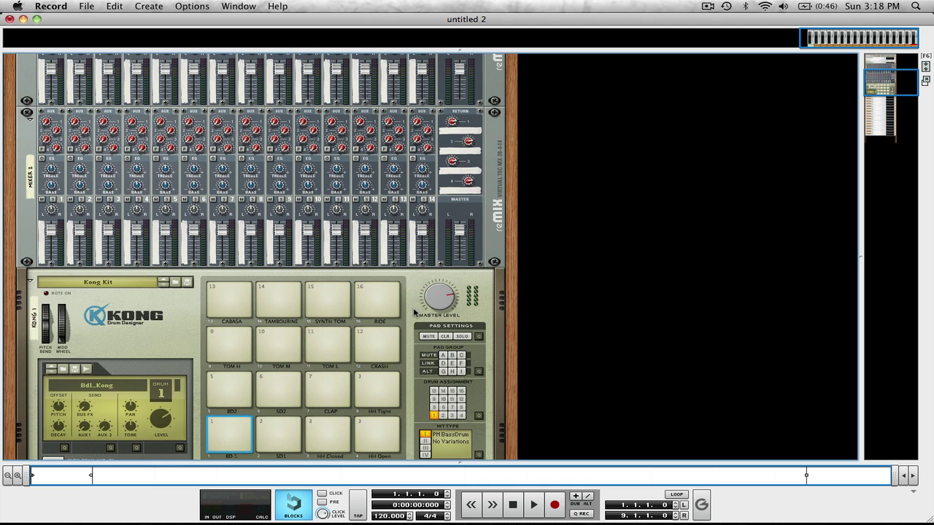
scroll(397, 300, down, 4)
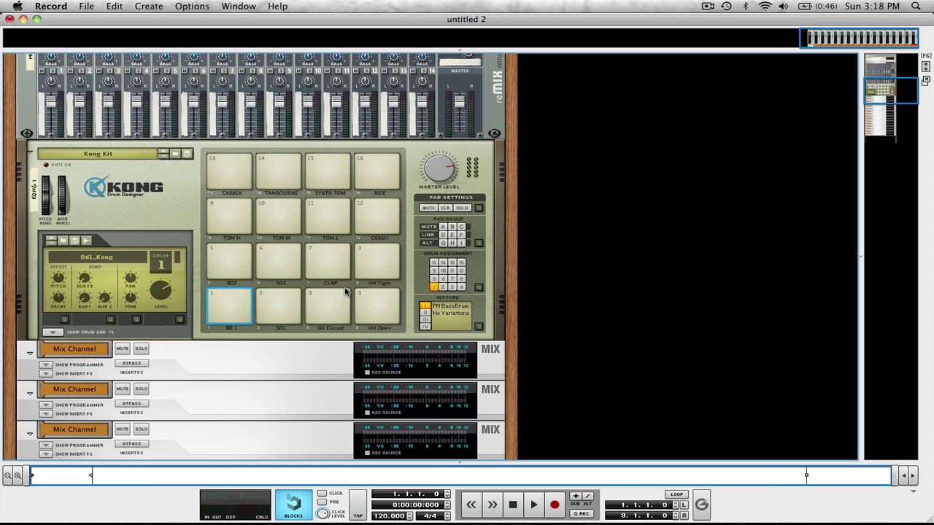
click(378, 307)
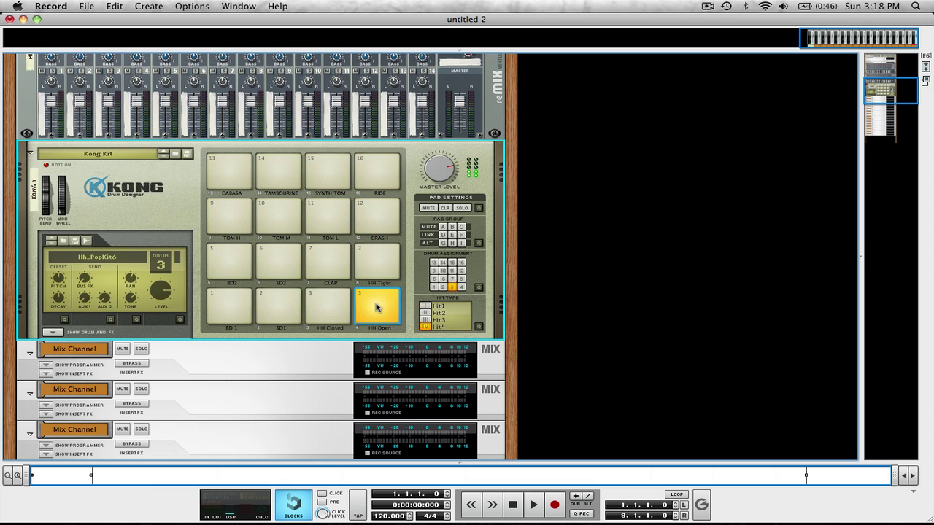
click(461, 288)
click(425, 306)
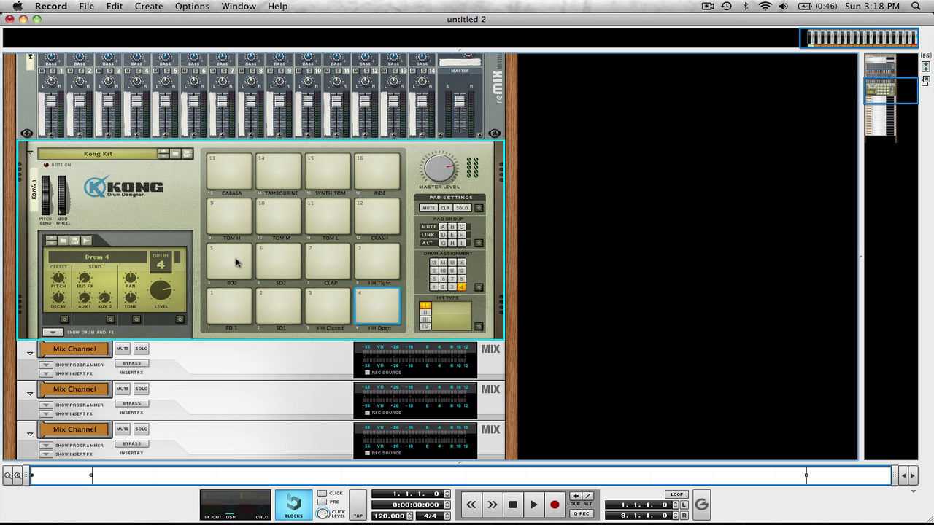
click(375, 264)
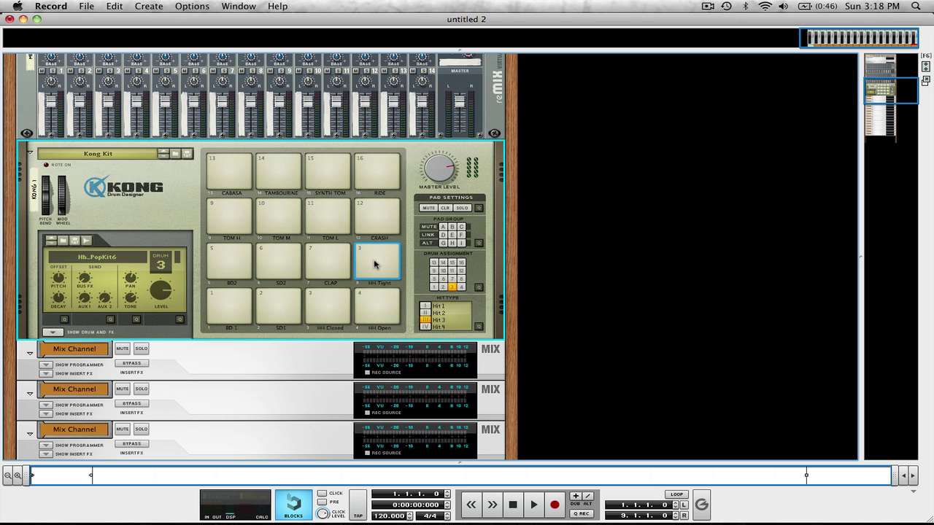
click(461, 279)
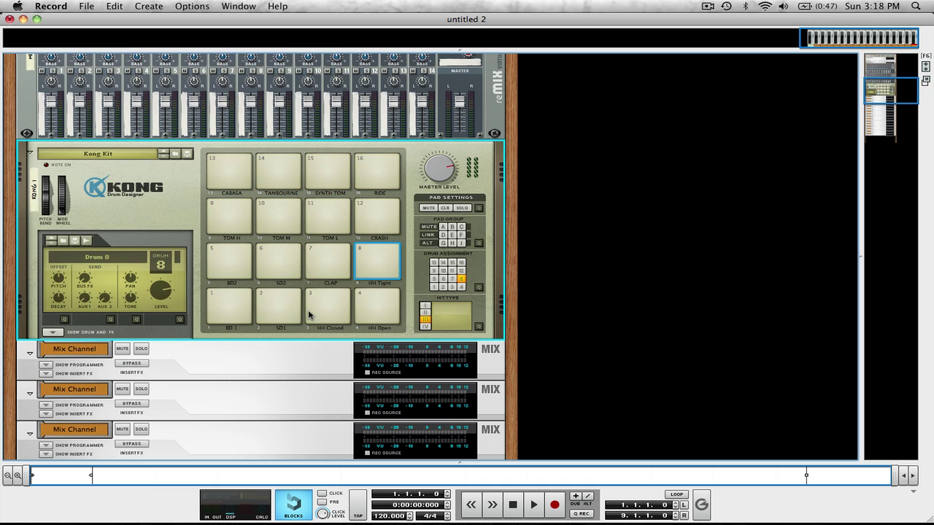
Check the BD 1 and SD1 pads and set drum 2's pan to 28
click(228, 314)
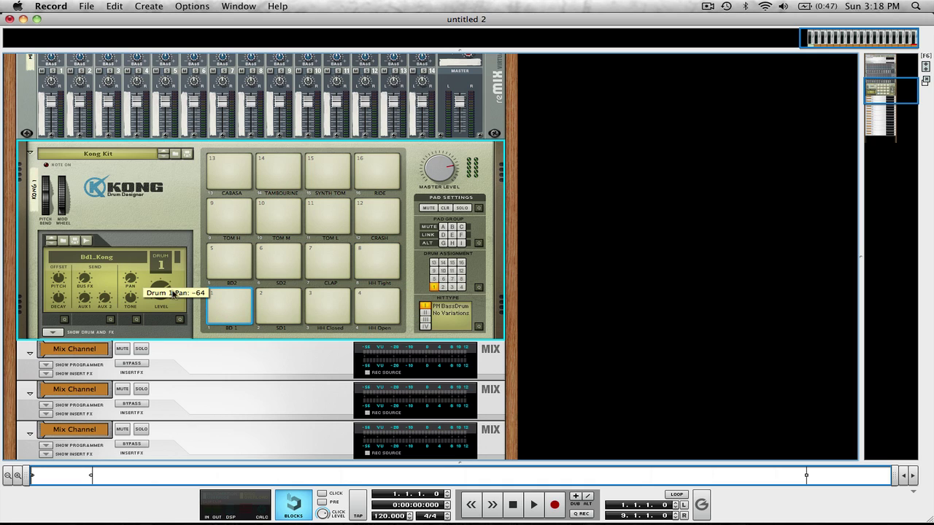
click(278, 293)
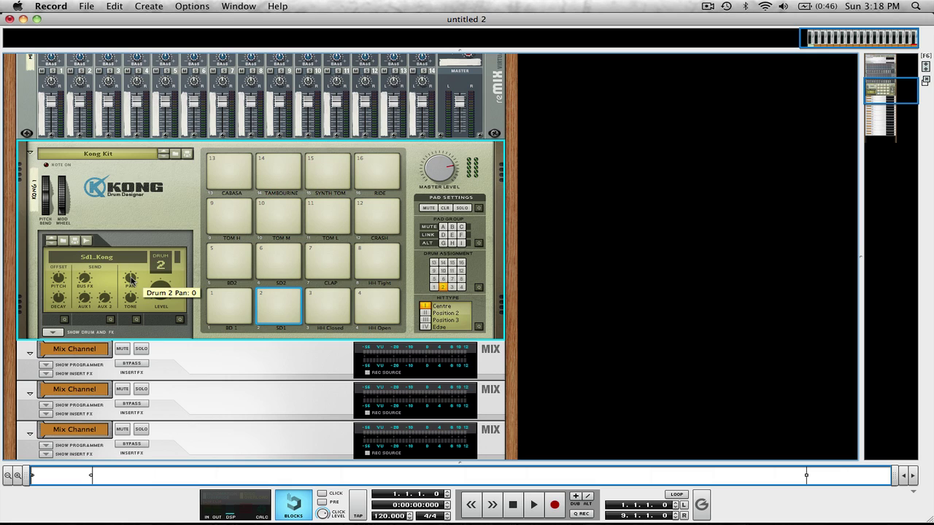
drag(131, 279, 132, 238)
Inspect the pan of the HH Closed, HH Open and Ride pads, then show the full mixer
click(326, 307)
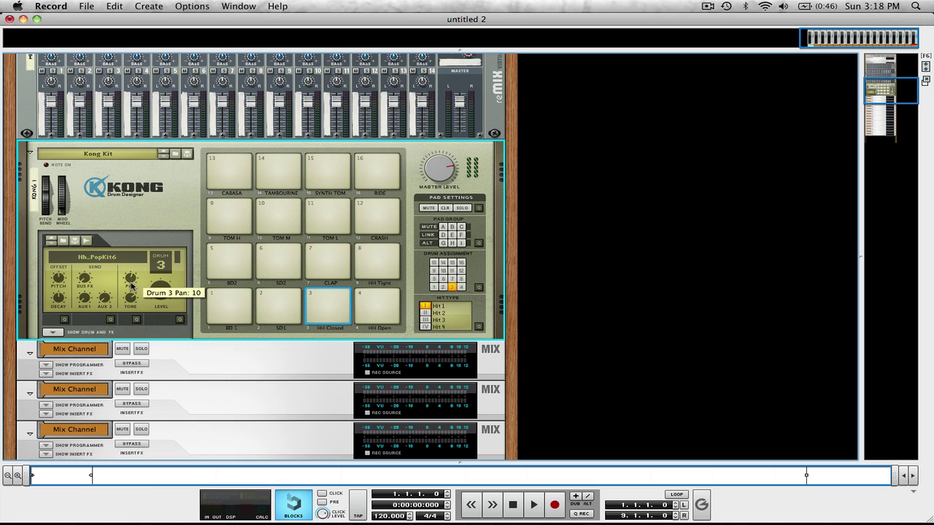
click(360, 307)
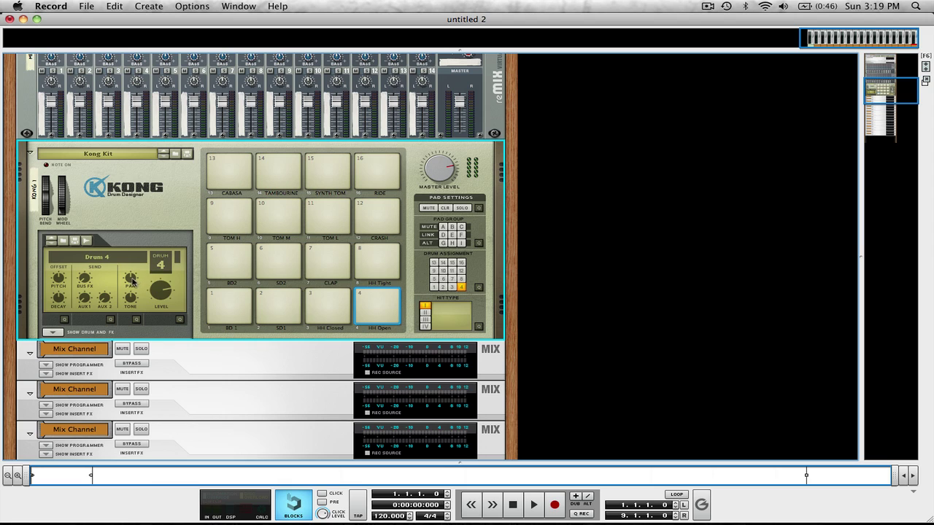
click(371, 172)
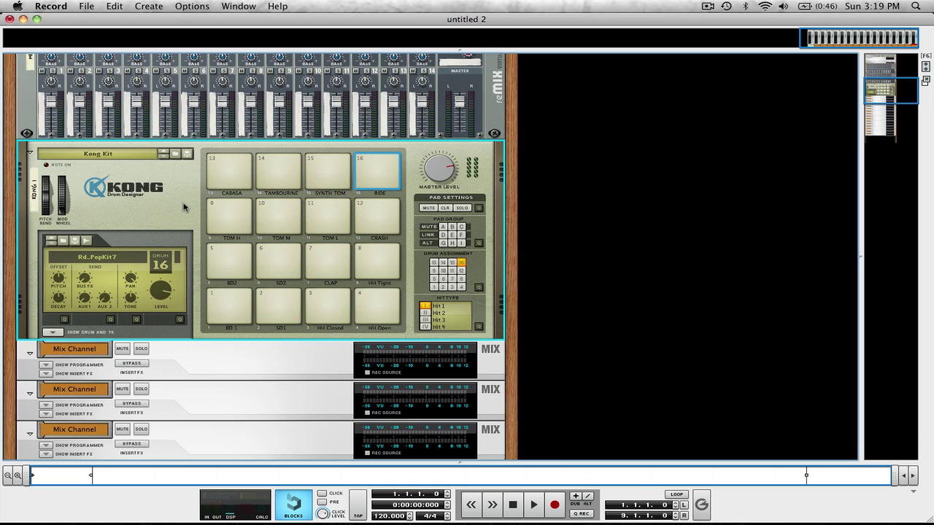
key(F5)
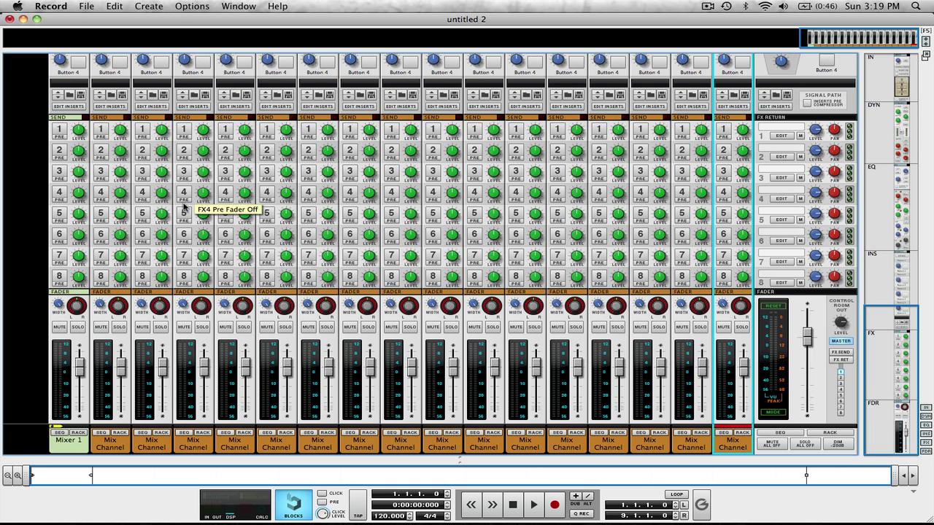
Return to the rack and open Kong's Drum and FX panel for the BD 1 drum
key(F6)
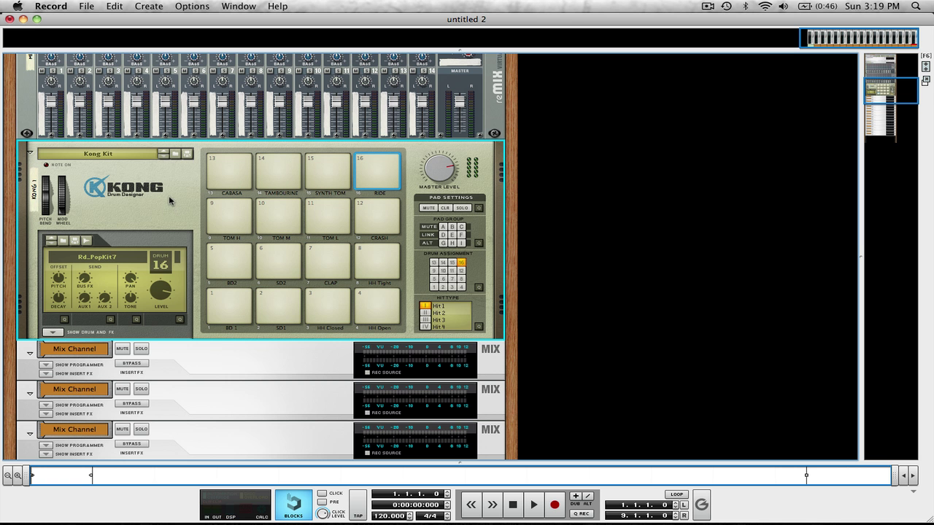
scroll(175, 187, down, 5)
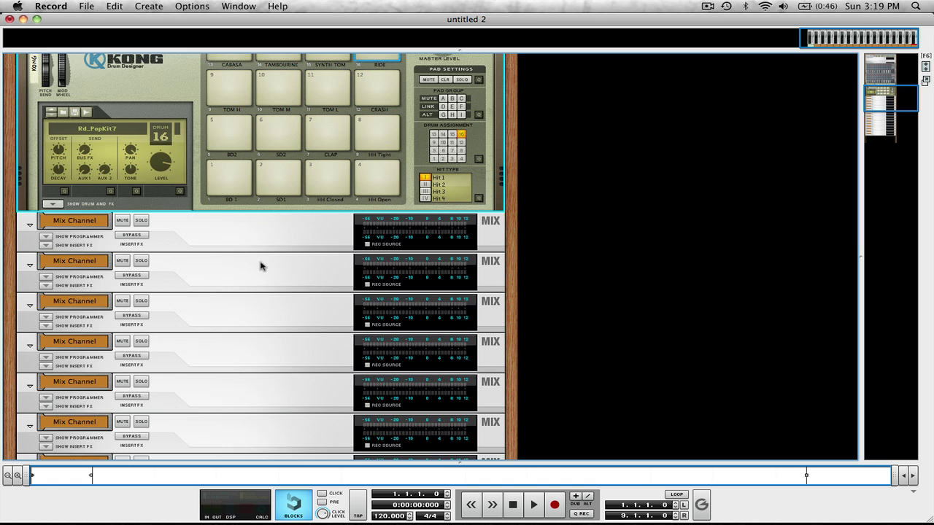
scroll(292, 172, down, 1)
click(221, 166)
click(53, 193)
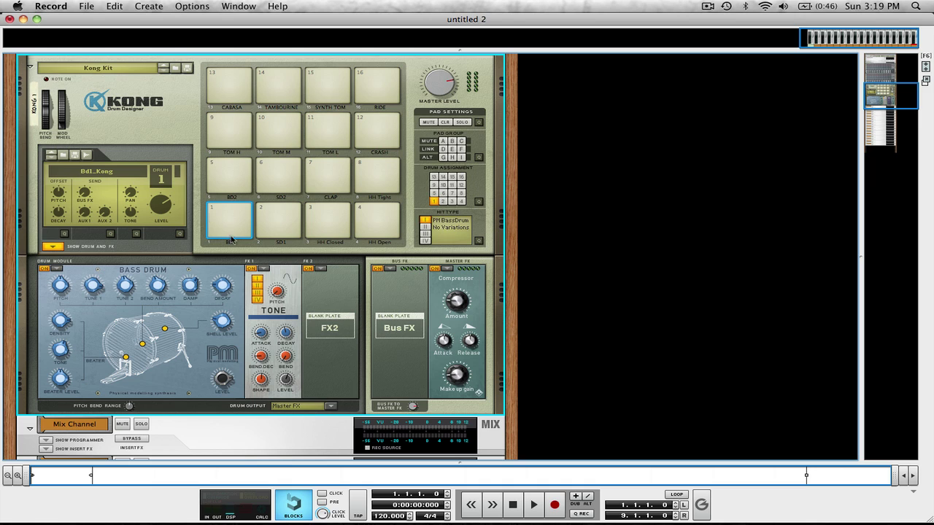
Send BD 1 and SD1 to Main Output L/R and HH Closed to Output 3-4
click(326, 407)
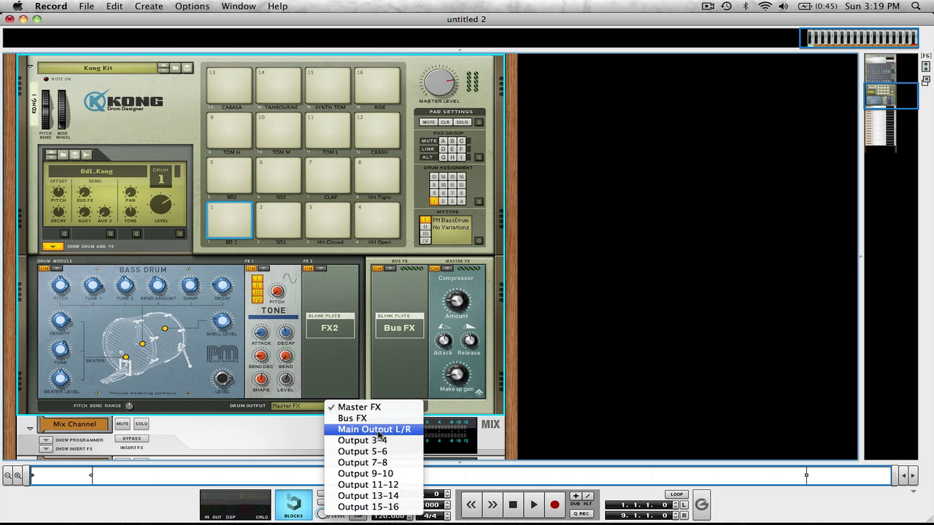
click(378, 430)
click(280, 220)
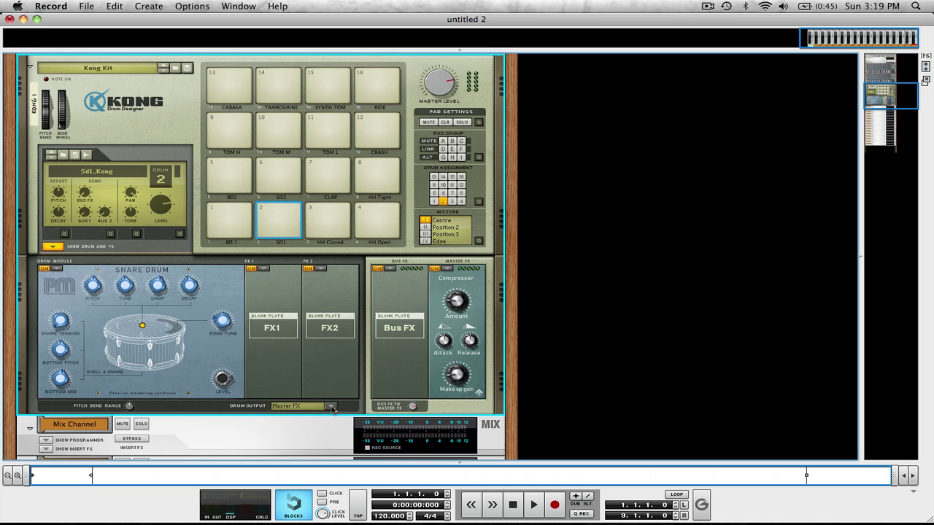
click(331, 408)
click(378, 430)
click(321, 216)
click(328, 407)
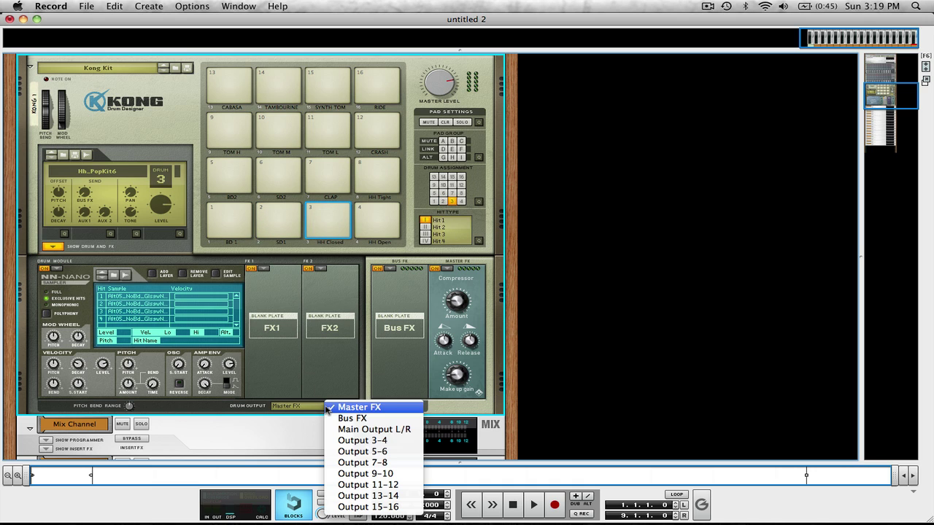
click(350, 440)
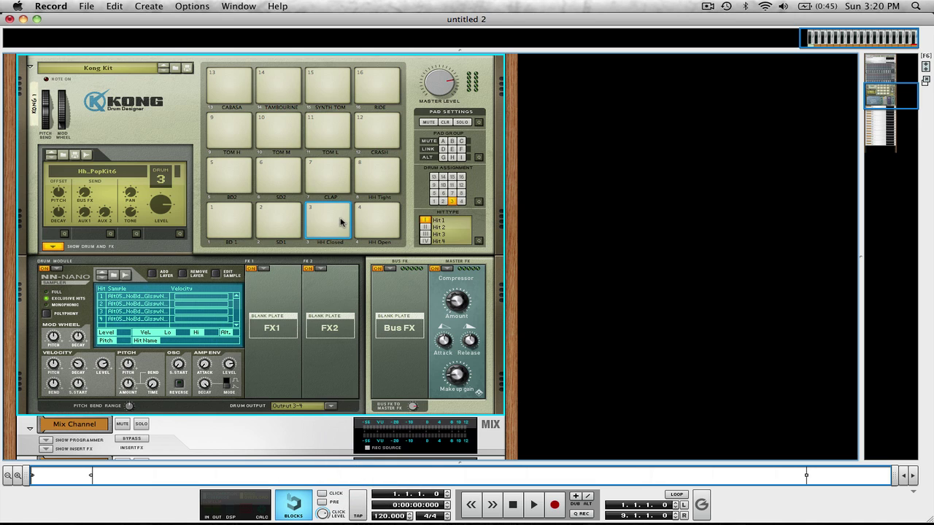
Check the HH Open and Synth Tom outputs, then route the Ride to Output 15-16
click(382, 229)
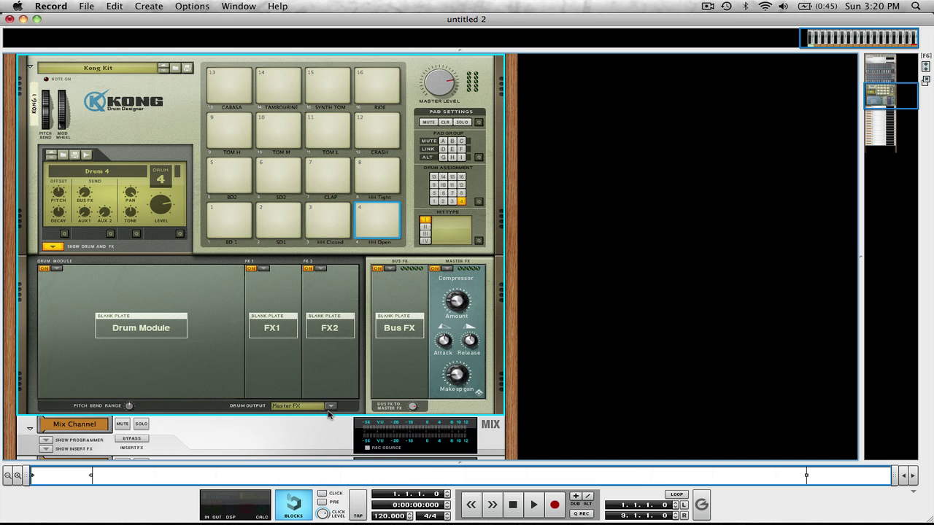
click(330, 407)
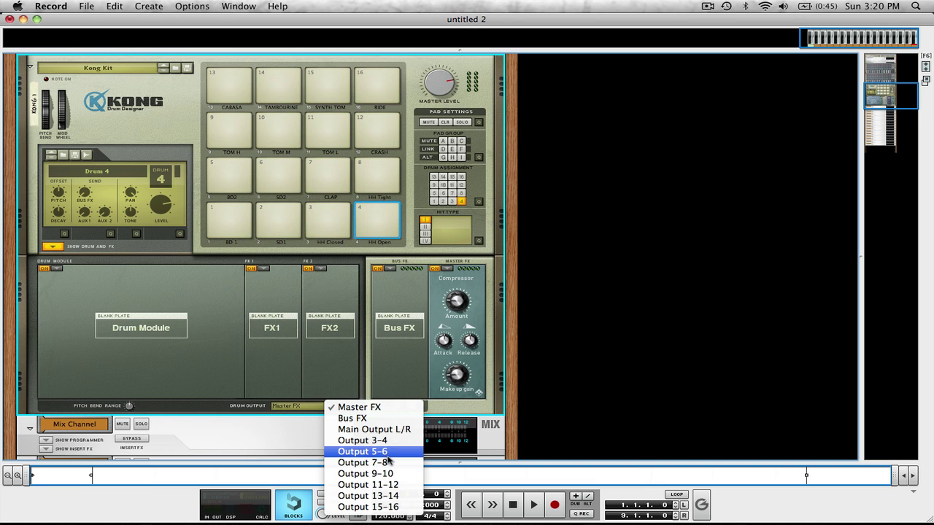
key(Escape)
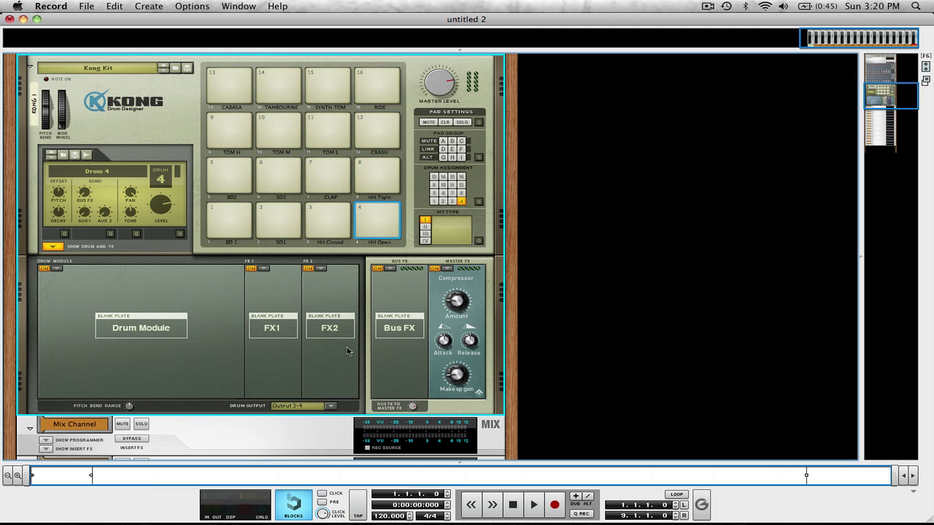
click(331, 407)
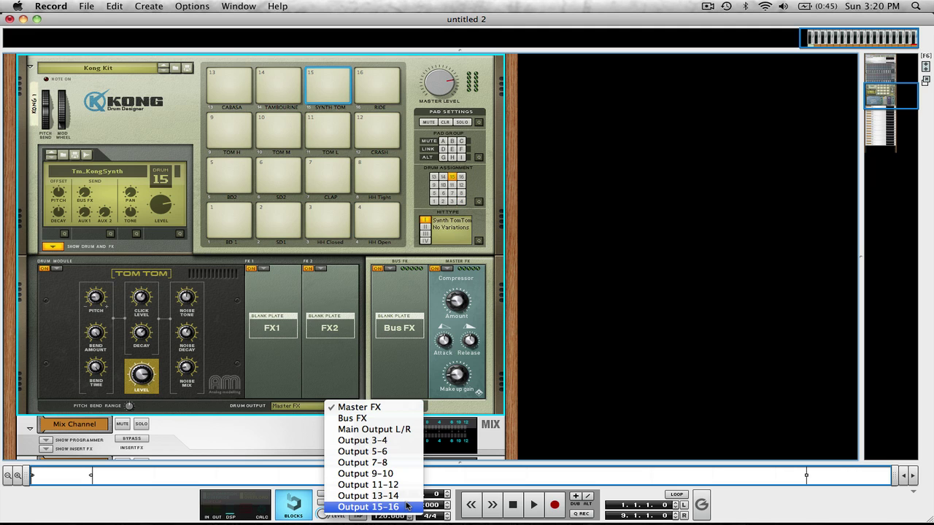
click(374, 82)
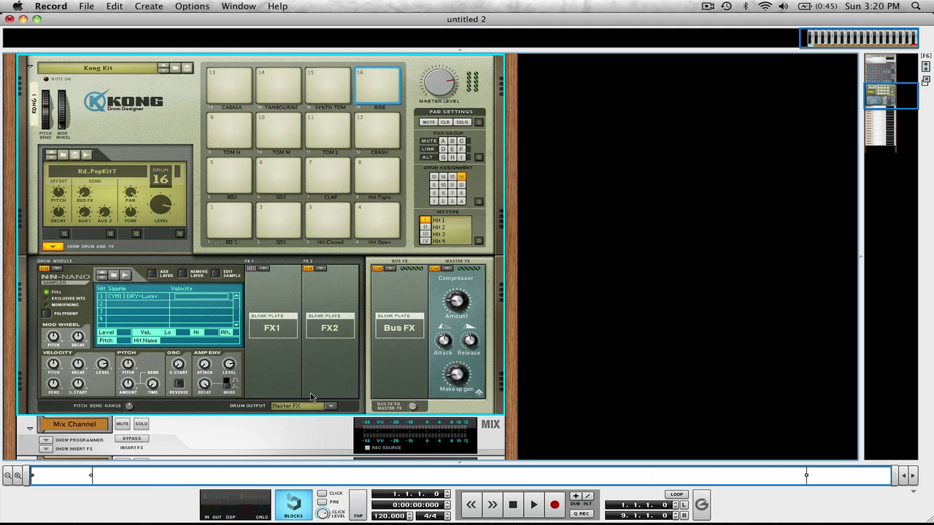
click(329, 407)
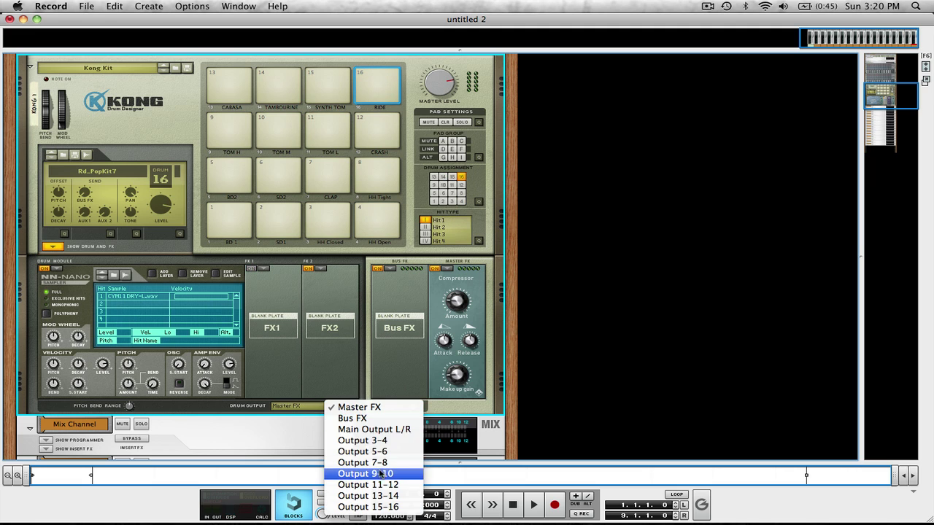
click(399, 507)
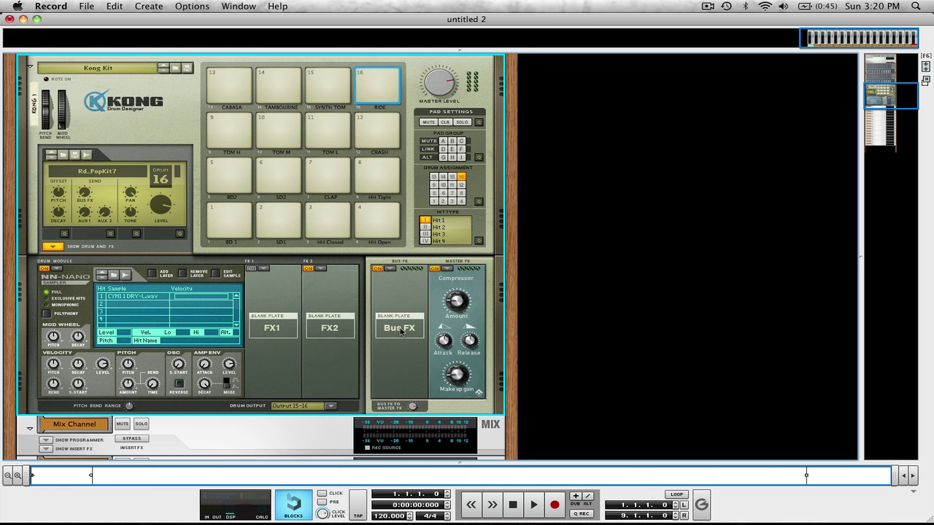
Flip the rack to its rear and rename Mixer 1 to 'Drum Master'
key(Tab)
scroll(373, 341, up, 15)
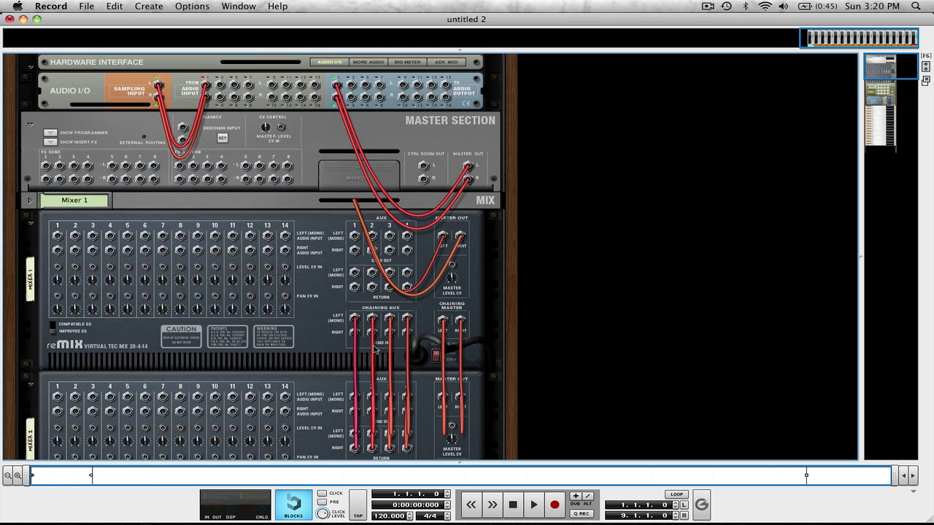
double_click(75, 200)
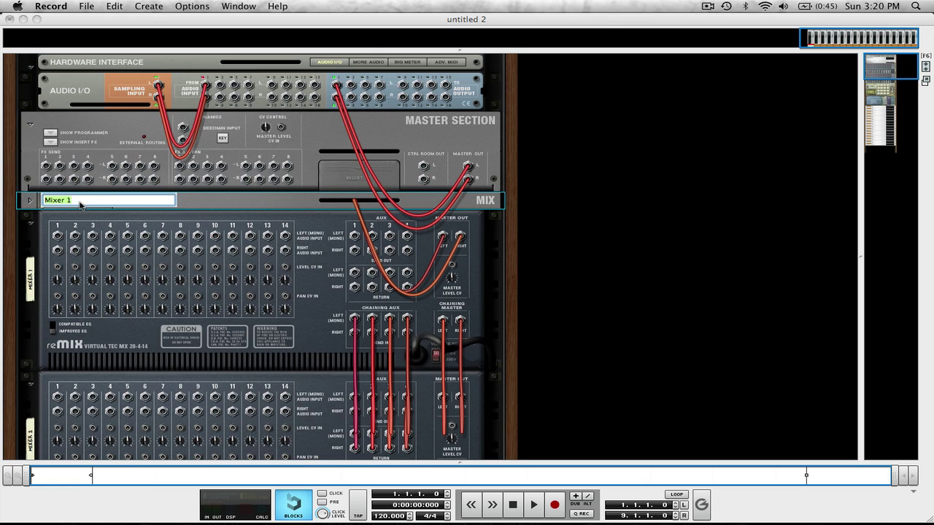
text(Drum Master)
key(Return)
scroll(324, 214, down, 1)
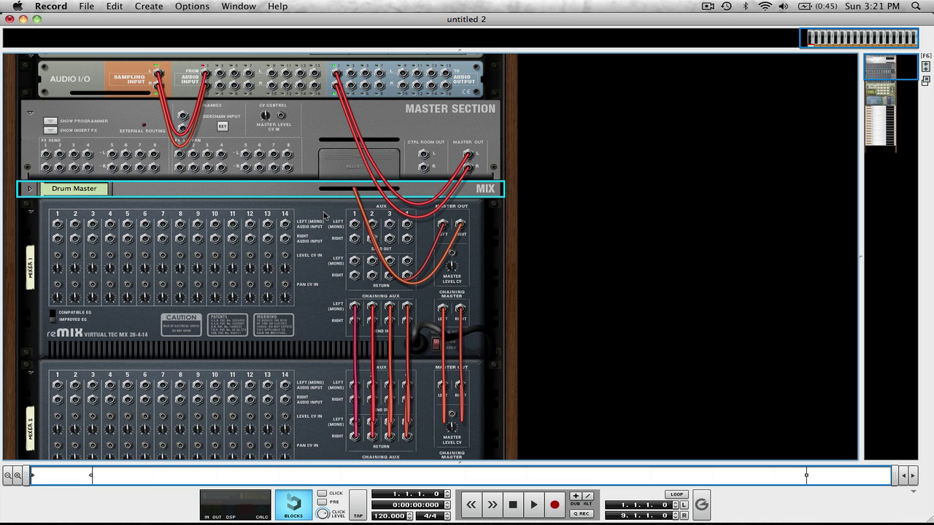
Cable Kong's Main Out and Audio Out 3 onward into the top Mix Channels' Input L/R
scroll(324, 214, down, 8)
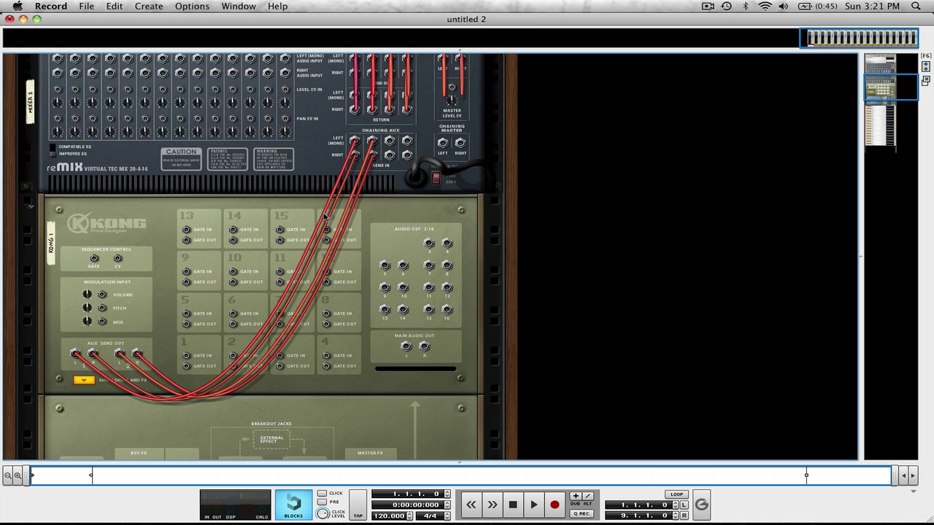
scroll(324, 216, down, 4)
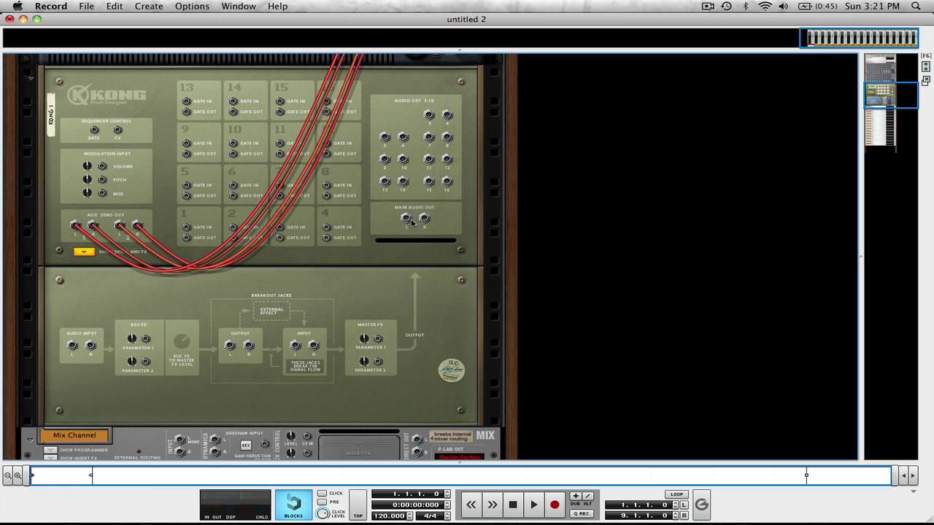
drag(407, 219, 181, 389)
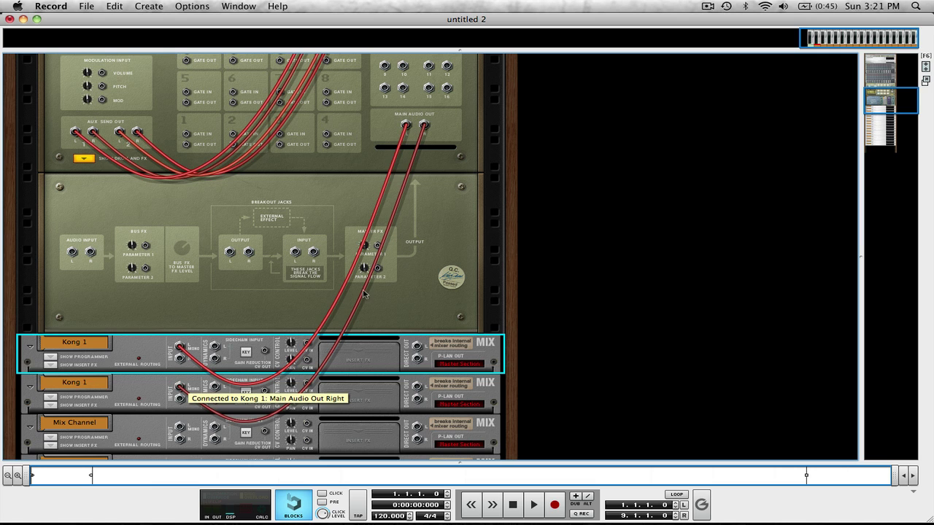
scroll(433, 160, up, 3)
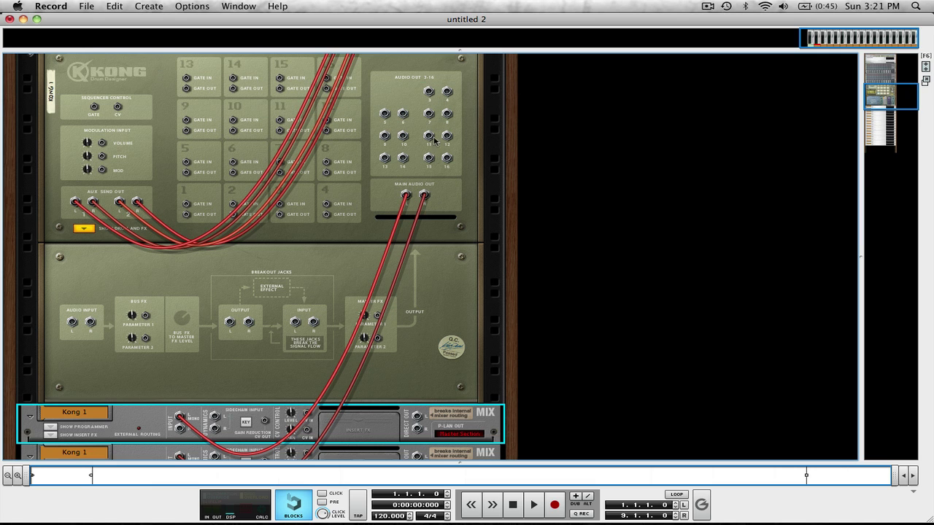
drag(428, 90, 181, 385)
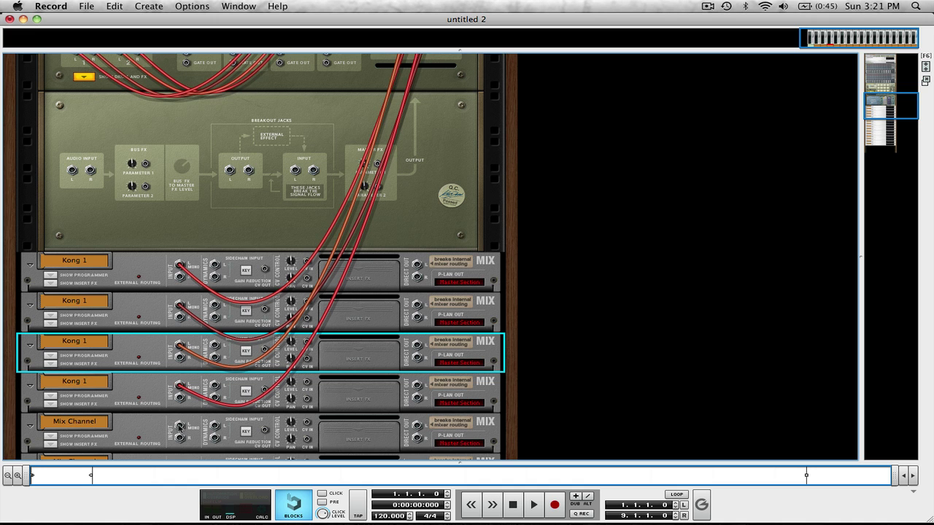
drag(177, 425, 384, 173)
scroll(292, 292, down, 8)
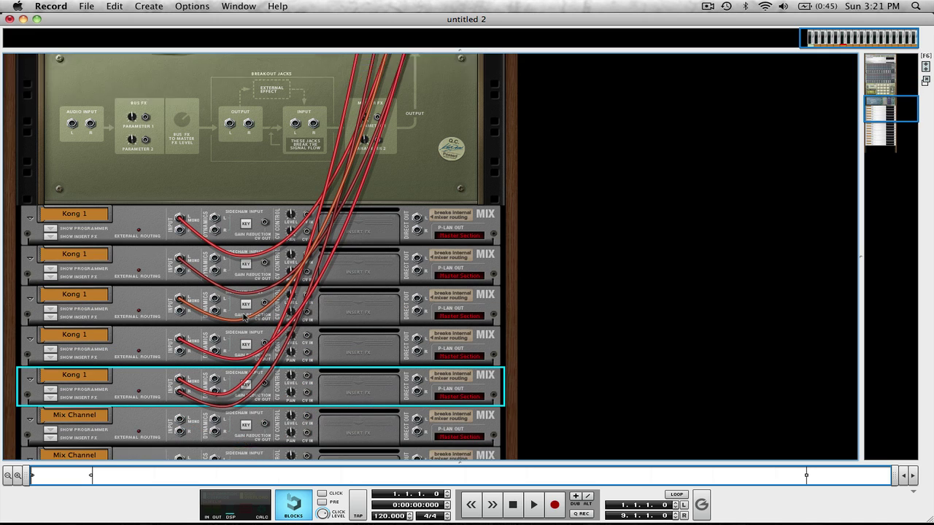
drag(181, 347, 178, 373)
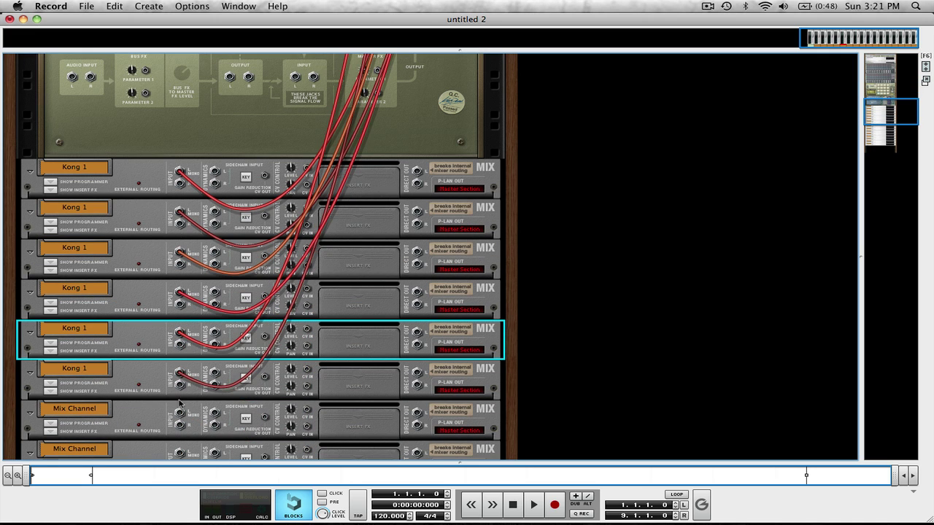
Patch the remaining Kong outputs into the lower Mix Channels and check them in the mixer
drag(179, 412, 429, 137)
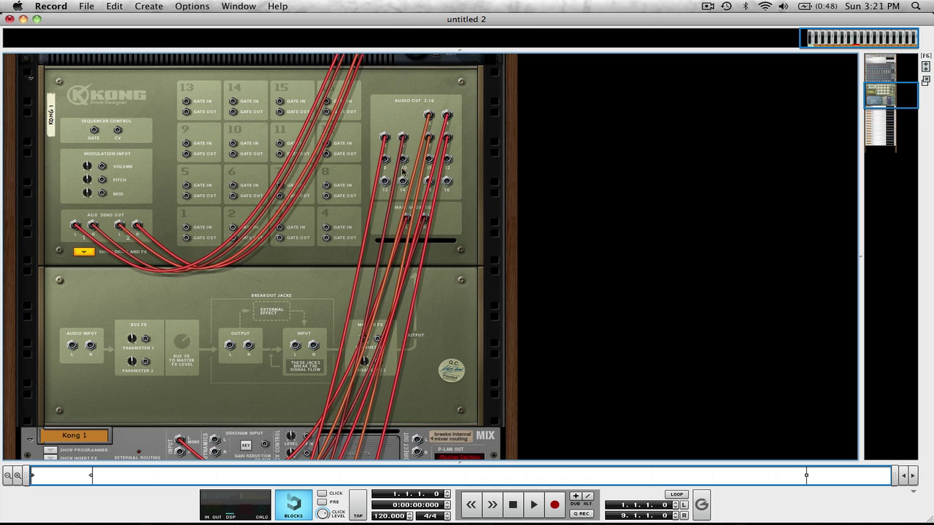
scroll(429, 137, down, 8)
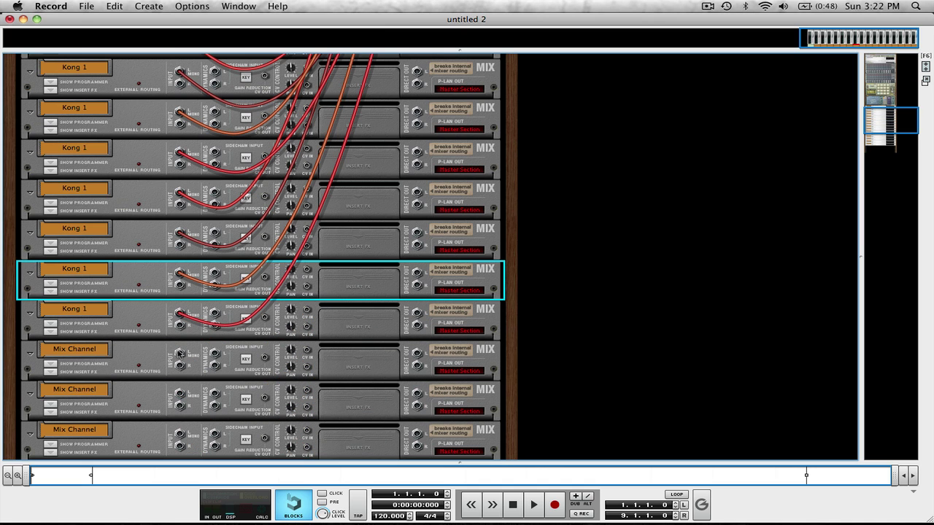
drag(179, 354, 428, 129)
scroll(291, 168, down, 10)
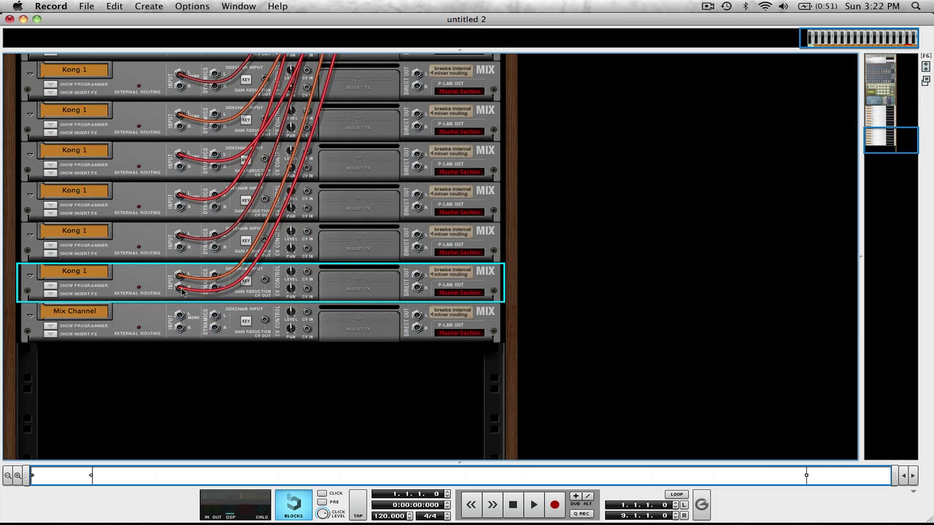
drag(182, 292, 180, 316)
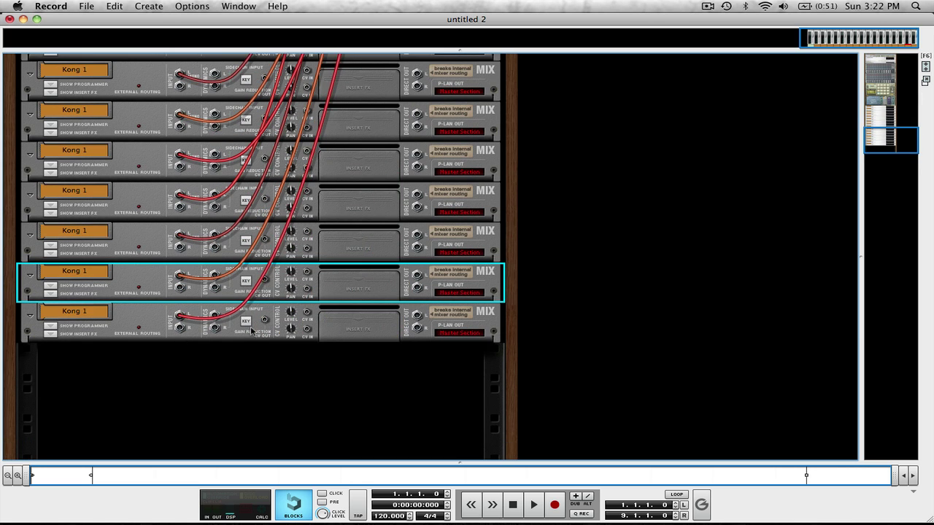
scroll(251, 332, up, 10)
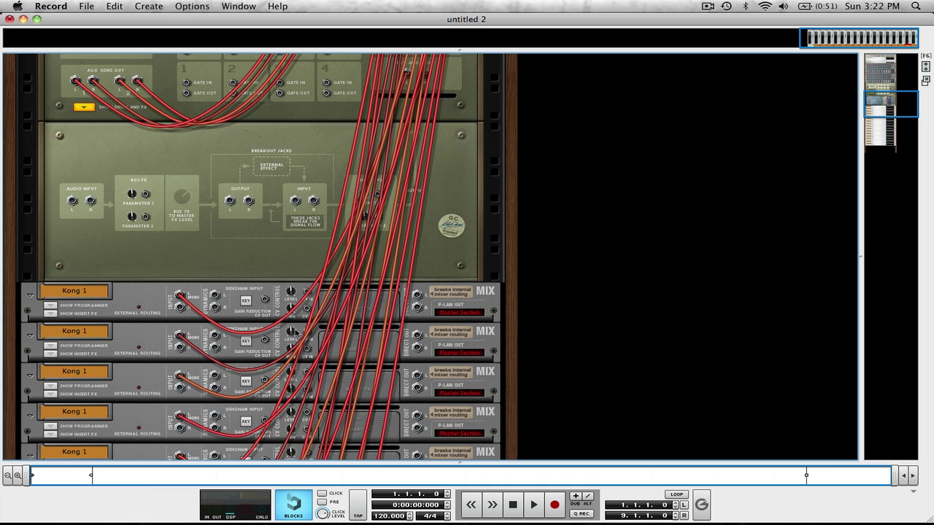
key(F5)
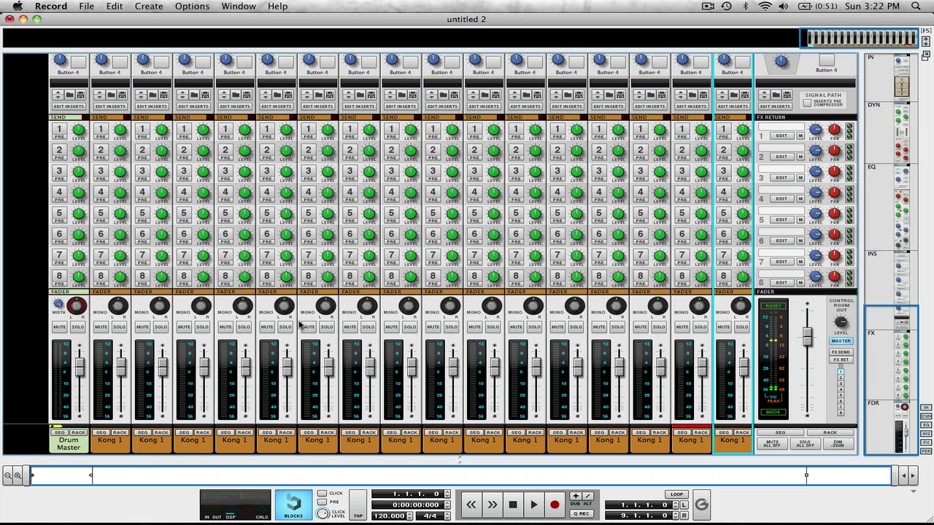
key(F6)
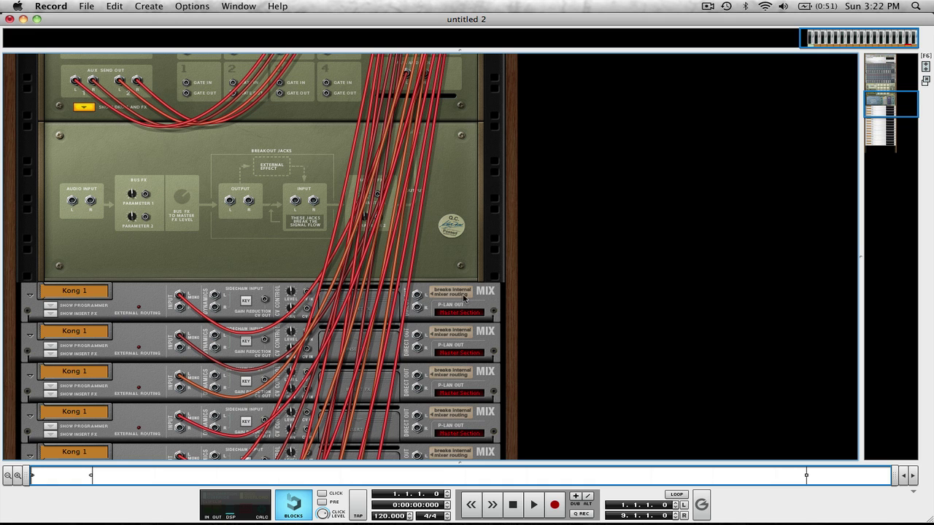
Cable the first Kong 1 channels' Direct Out jacks into reMix inputs 1, 2 and onward
scroll(464, 297, up, 15)
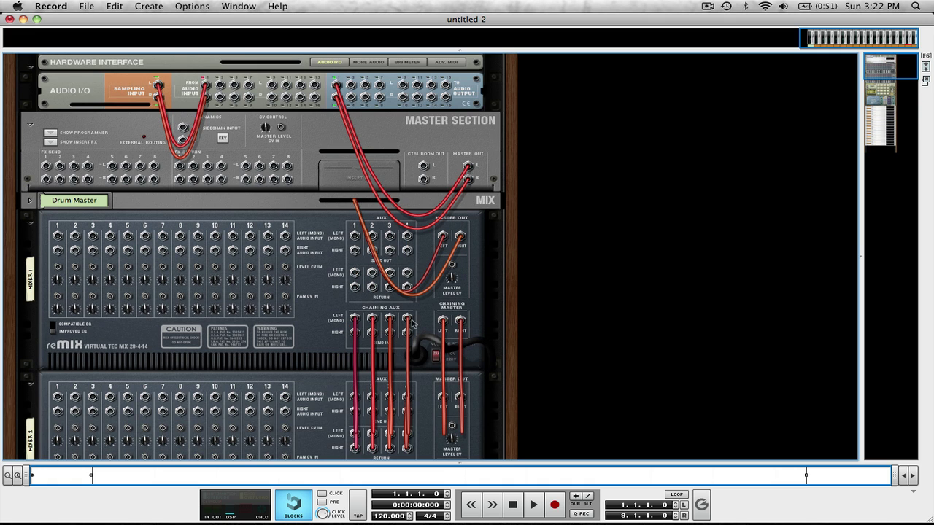
scroll(412, 324, down, 20)
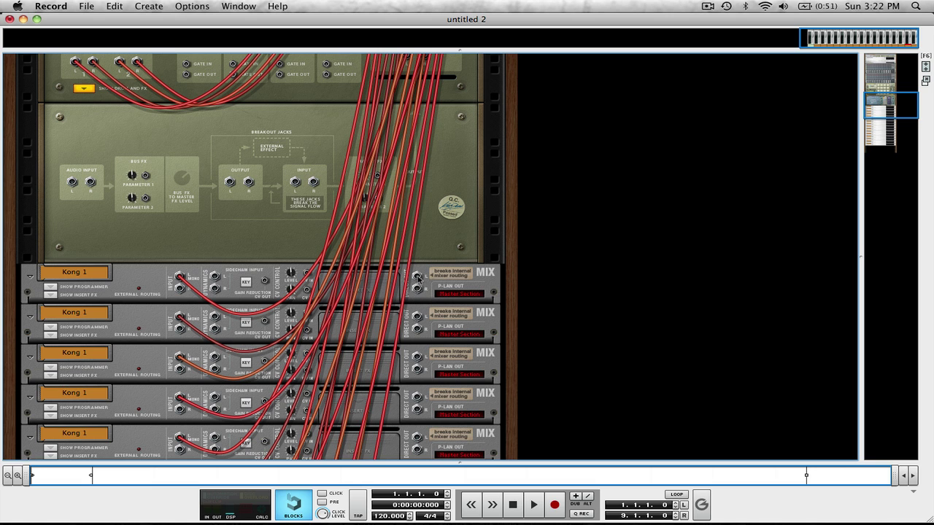
drag(418, 277, 57, 157)
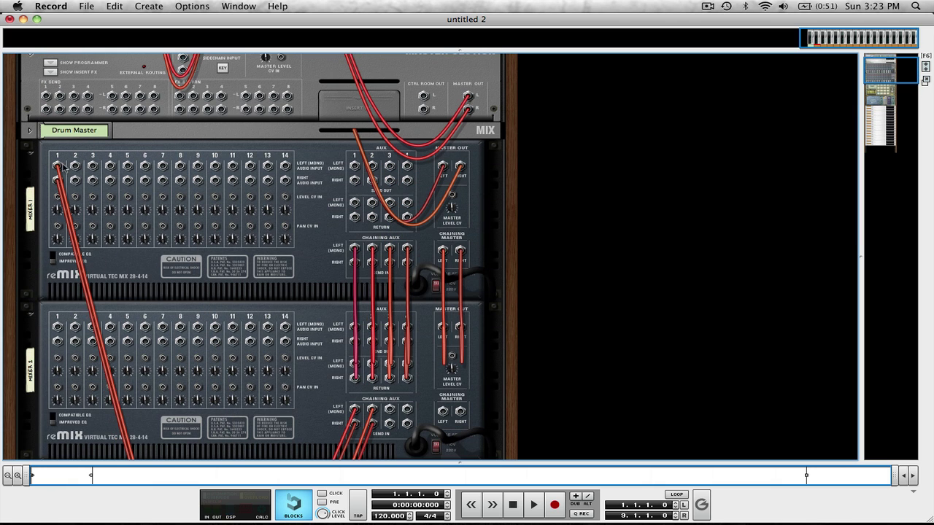
scroll(75, 167, down, 6)
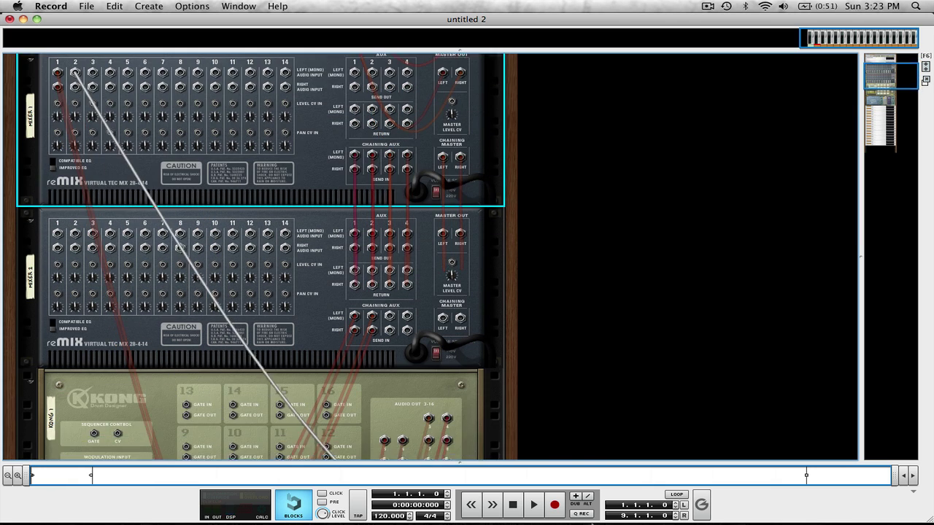
scroll(436, 415, down, 5)
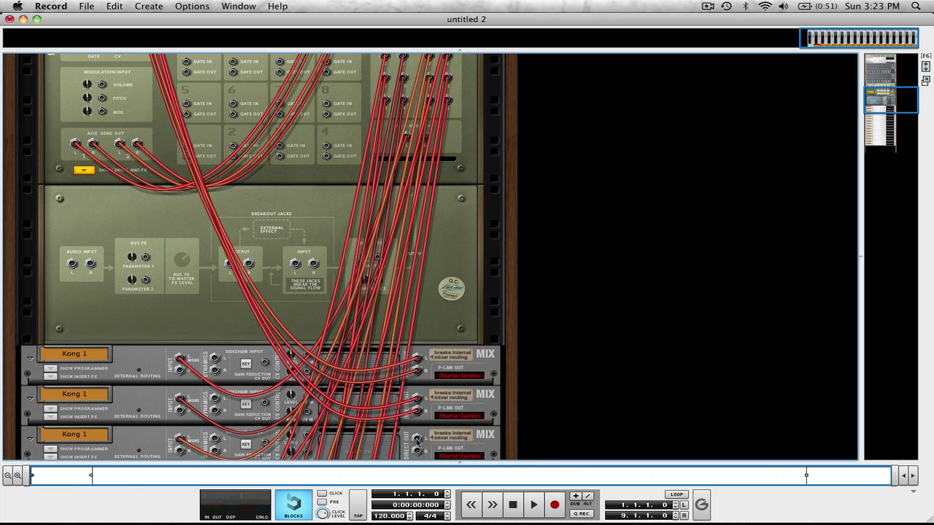
drag(417, 440, 77, 142)
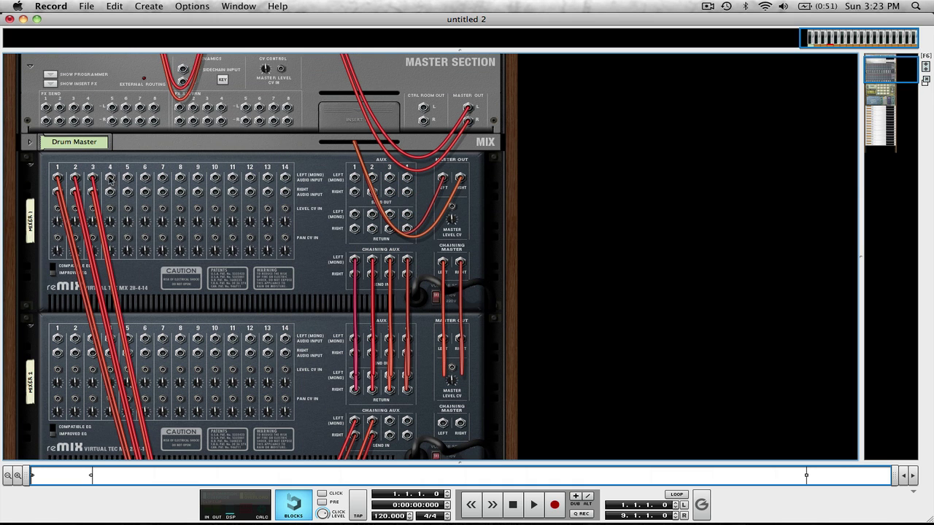
scroll(184, 327, down, 6)
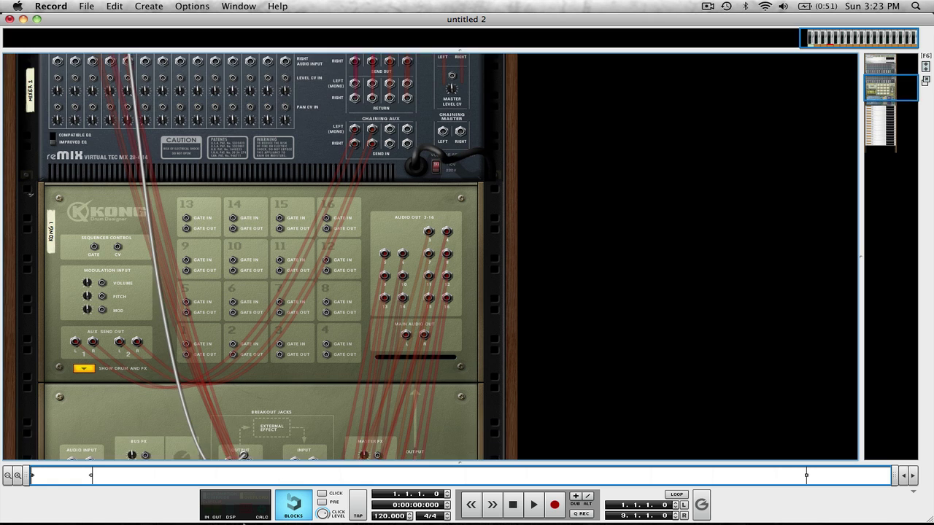
drag(201, 458, 413, 344)
mouse_move(418, 383)
mouse_down()
mouse_move(335, 11)
mouse_move(124, 8)
mouse_move(139, 32)
mouse_move(113, 192)
mouse_move(128, 168)
mouse_move(146, 175)
mouse_move(250, 312)
mouse_move(240, 448)
mouse_move(351, 386)
mouse_move(250, 459)
mouse_move(302, 413)
mouse_move(277, 455)
mouse_move(375, 478)
mouse_move(313, 438)
mouse_move(313, 469)
mouse_move(333, 475)
mouse_move(421, 366)
mouse_move(416, 385)
mouse_move(324, 81)
mouse_move(299, 83)
mouse_move(202, 43)
mouse_move(175, 6)
mouse_move(162, 137)
mouse_up()
Cable the remaining Kong 1 channels' Direct Outs, ending with the bottom channel, into reMix inputs
scroll(414, 305, down, 10)
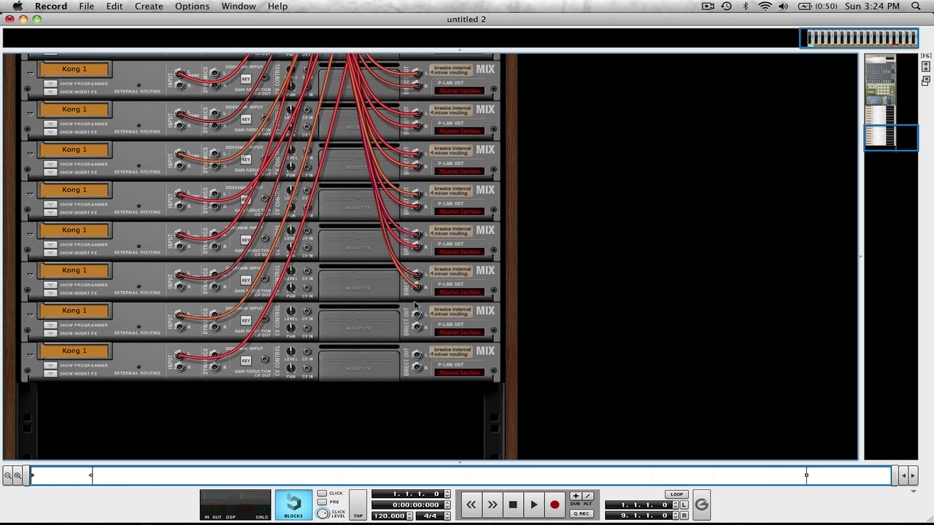
drag(417, 315, 59, 152)
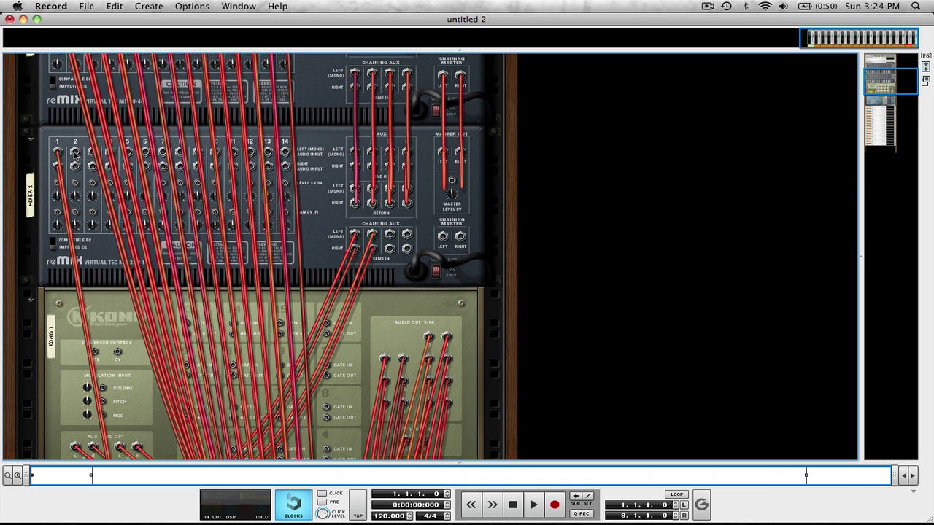
scroll(316, 417, down, 10)
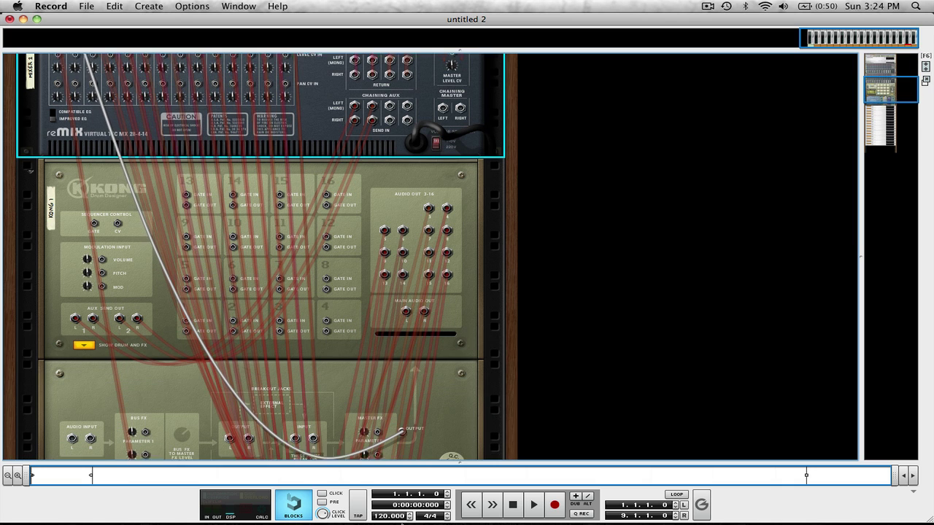
scroll(316, 416, down, 10)
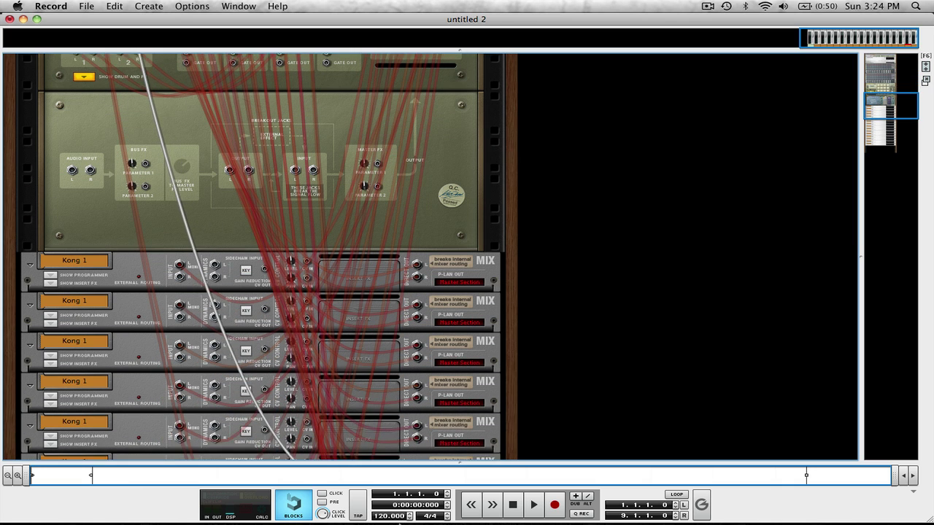
scroll(379, 456, down, 8)
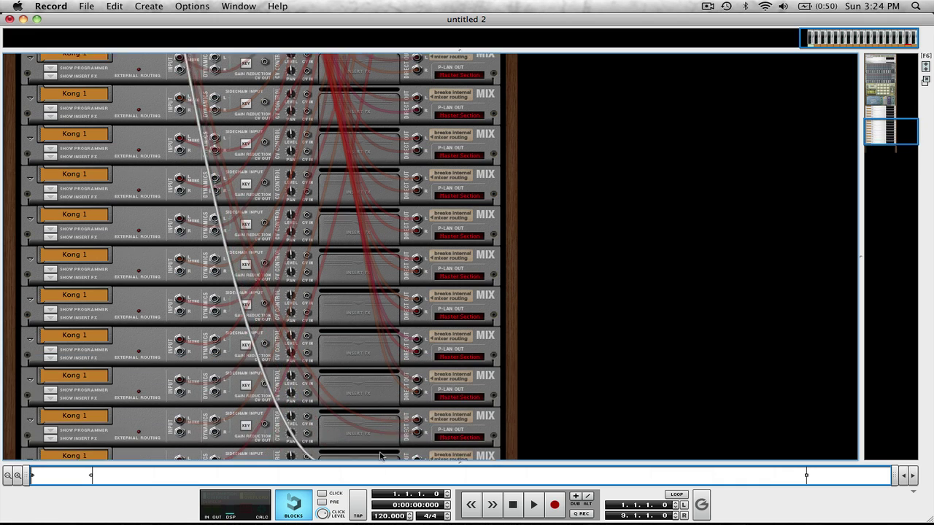
mouse_move(380, 456)
mouse_down()
mouse_move(402, 431)
mouse_move(423, 450)
mouse_move(418, 370)
mouse_up()
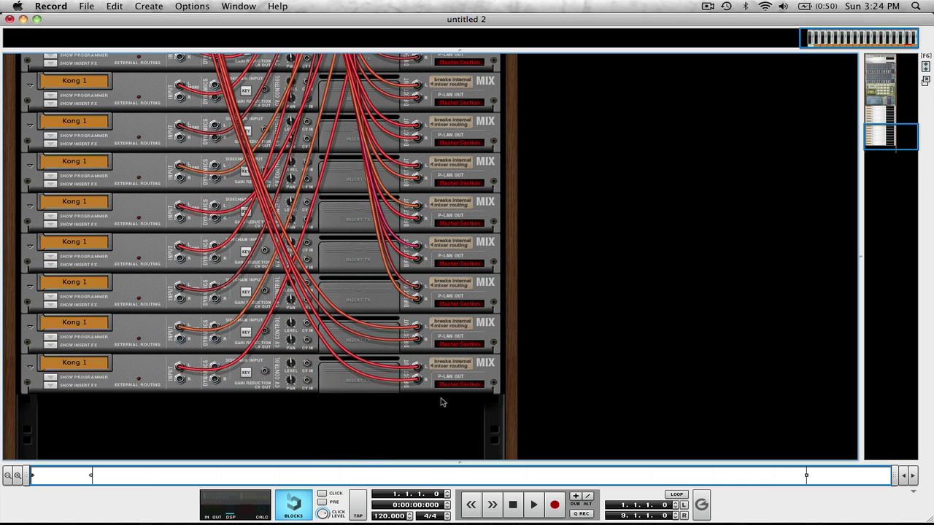
Turn the rack to the front and fold Mixer 1 and Mixer 2 into thin strips
key(Tab)
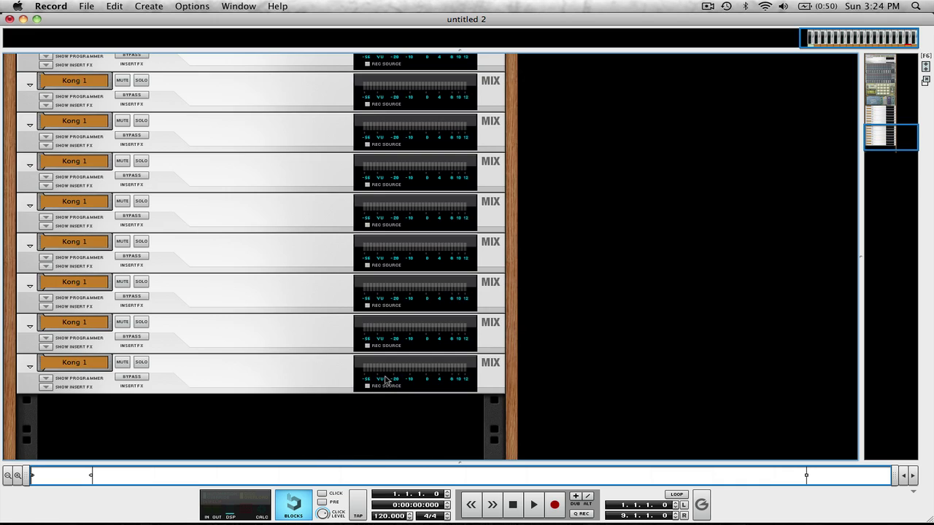
scroll(386, 383, up, 10)
scroll(386, 390, up, 8)
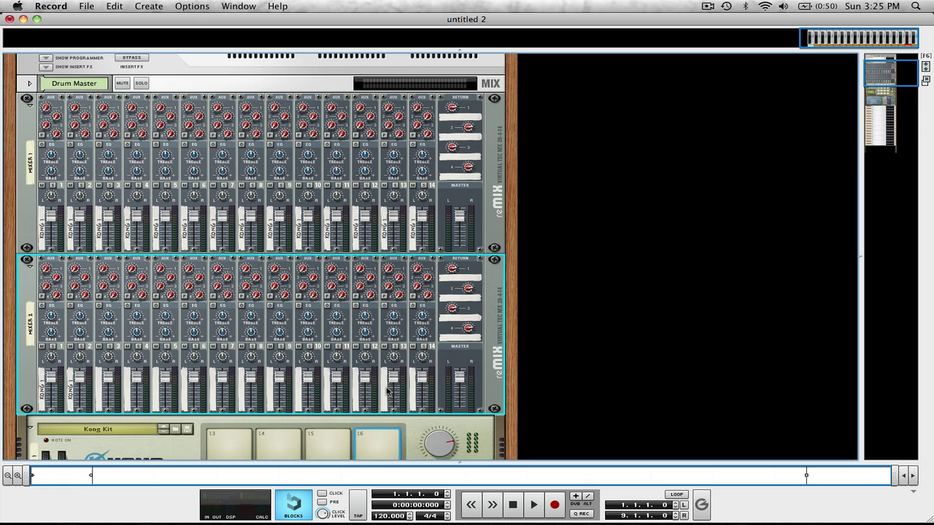
scroll(387, 384, down, 3)
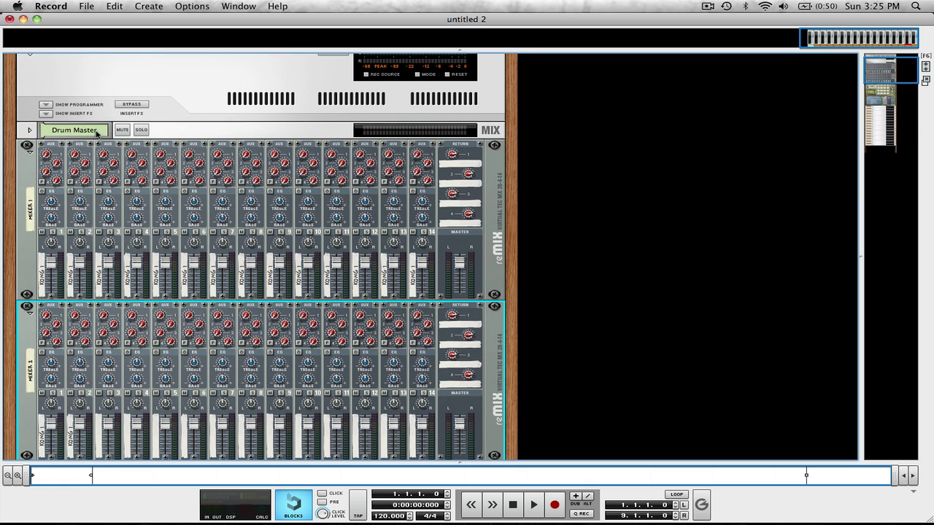
click(29, 151)
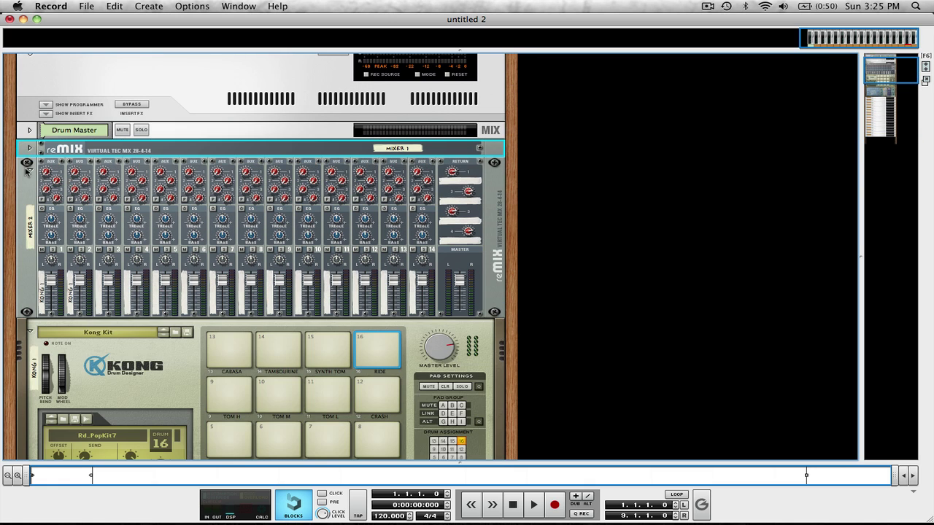
click(31, 171)
Fold the first three Kong 1 mix channels into compact strips
scroll(47, 256, down, 14)
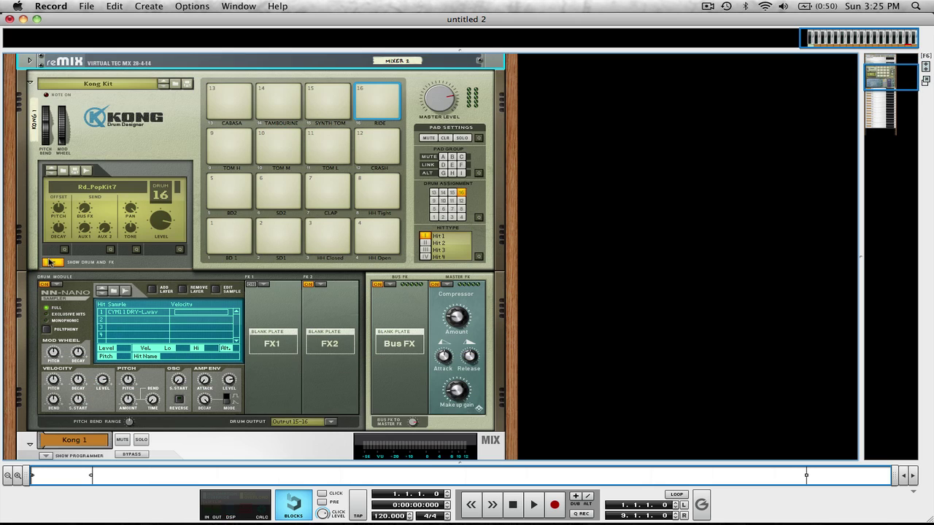
click(29, 213)
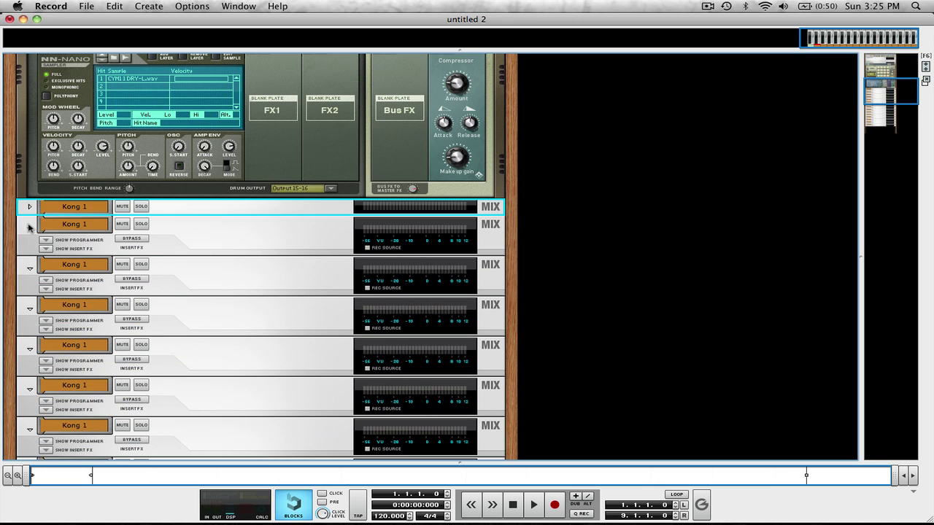
click(29, 230)
click(29, 239)
scroll(122, 419, up, 10)
scroll(123, 419, up, 3)
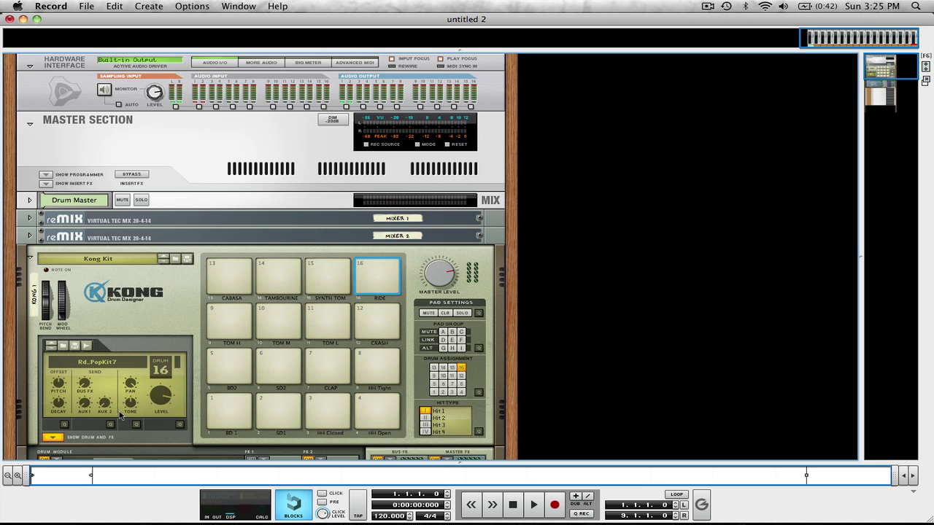
scroll(447, 281, down, 4)
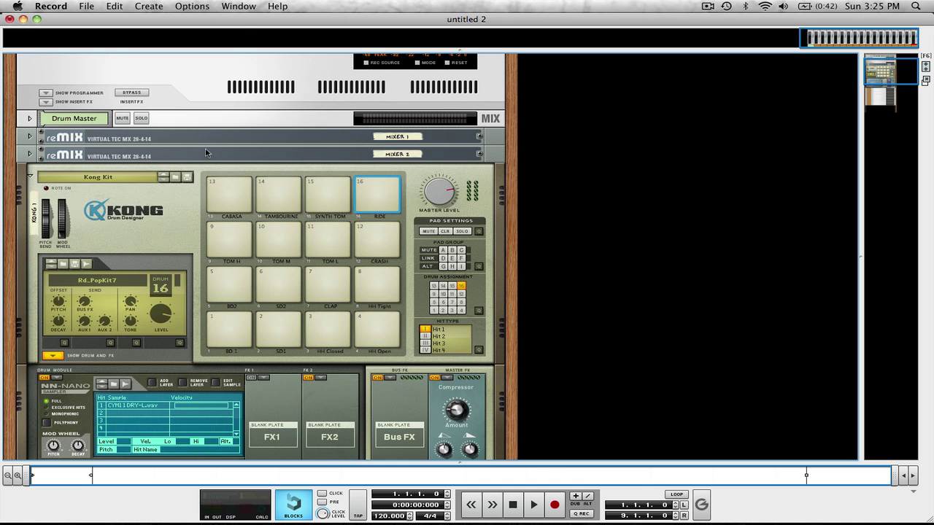
scroll(117, 318, down, 12)
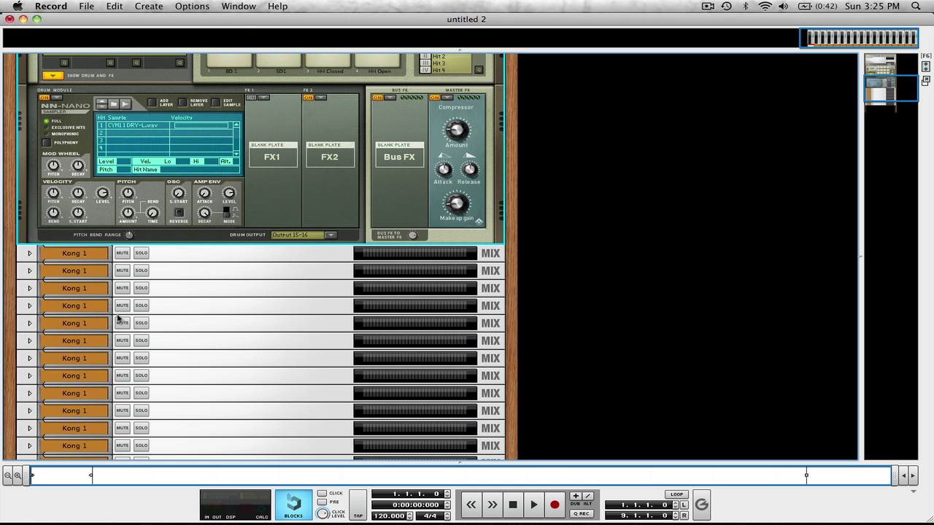
Select the Kong 1 mix channels, then deselect all rack devices
click(215, 260)
shift+click(200, 292)
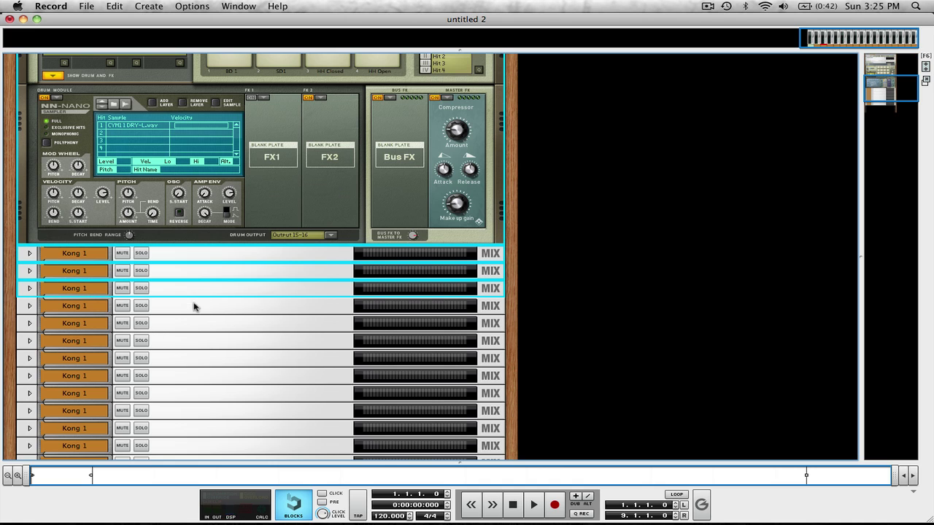
scroll(193, 306, up, 16)
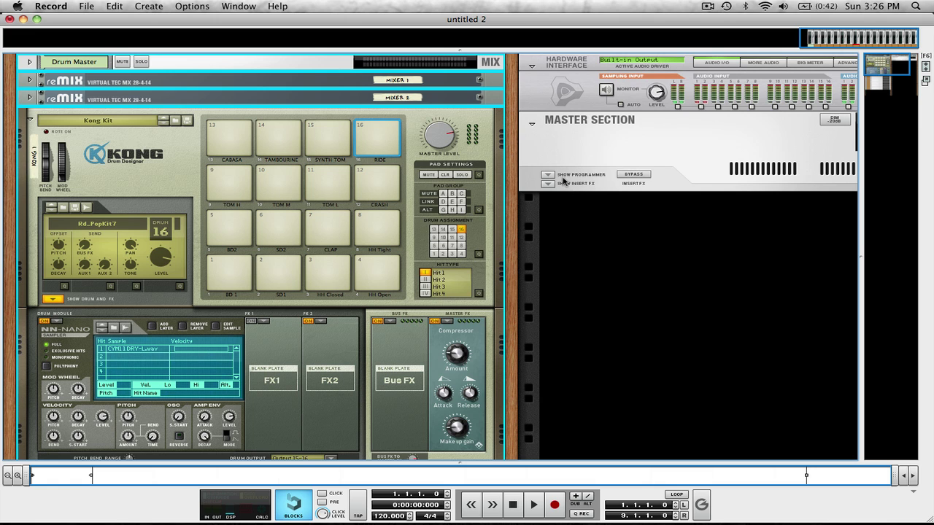
click(562, 255)
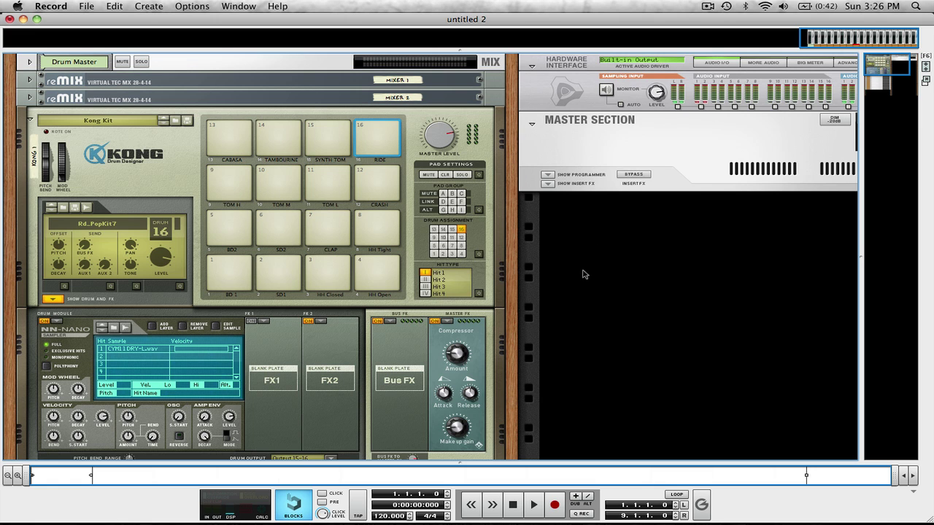
scroll(522, 312, right, 5)
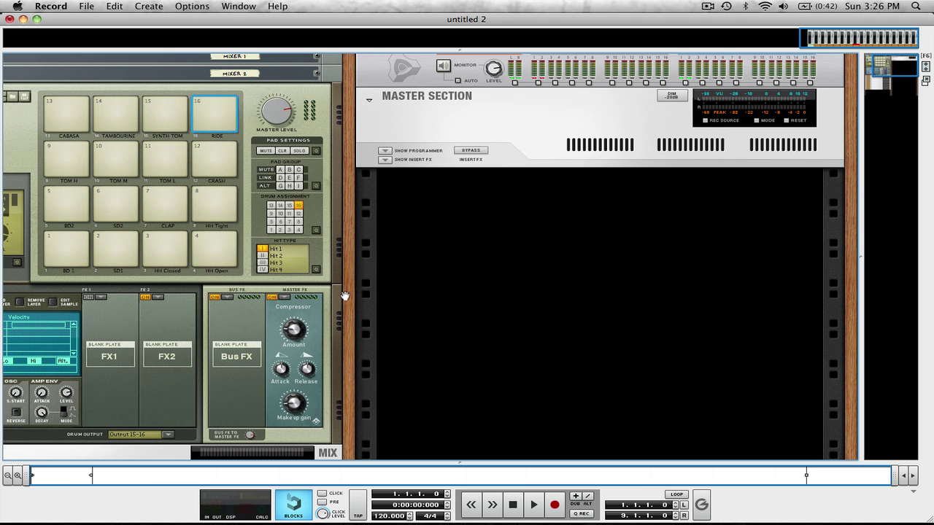
scroll(345, 296, down, 10)
scroll(345, 296, left, 5)
Rename the top two Kong 1 mix channels to 'Pad 1' and 'Pad 2'
scroll(259, 102, down, 2)
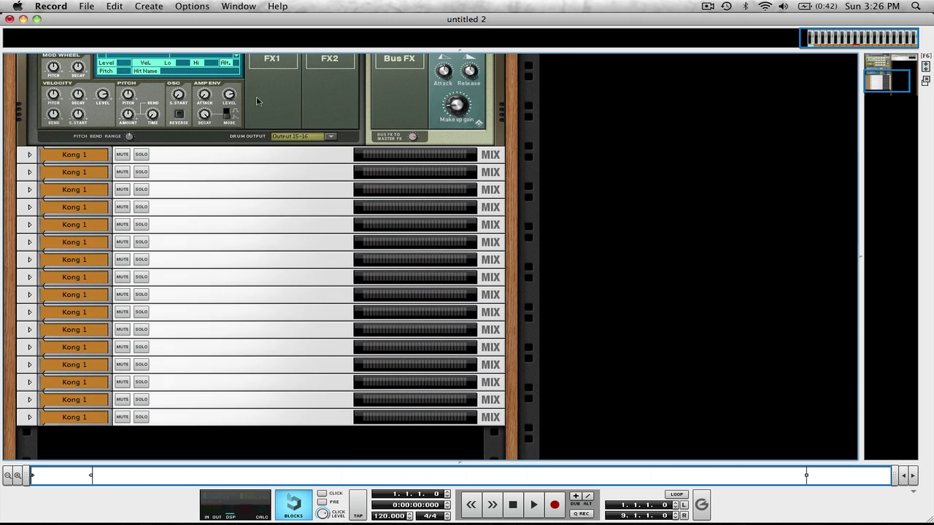
double_click(87, 160)
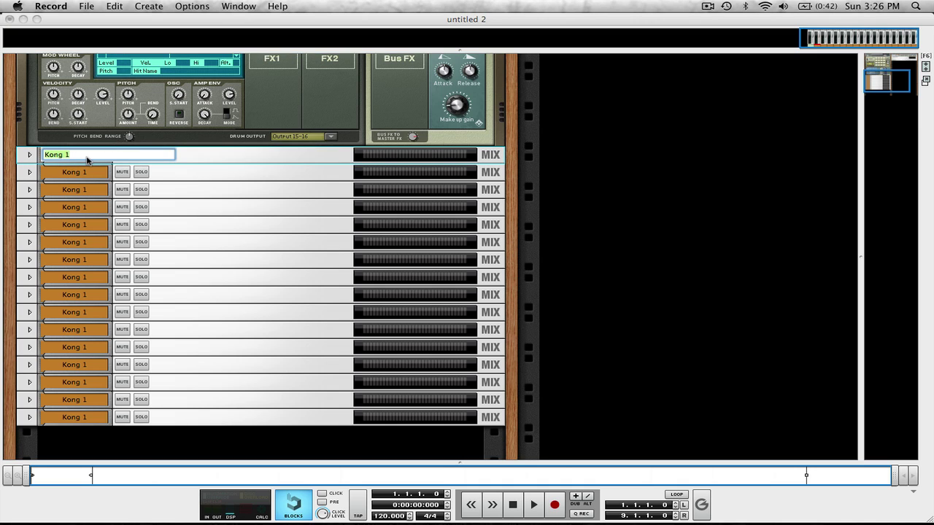
text(Pad)
click(93, 173)
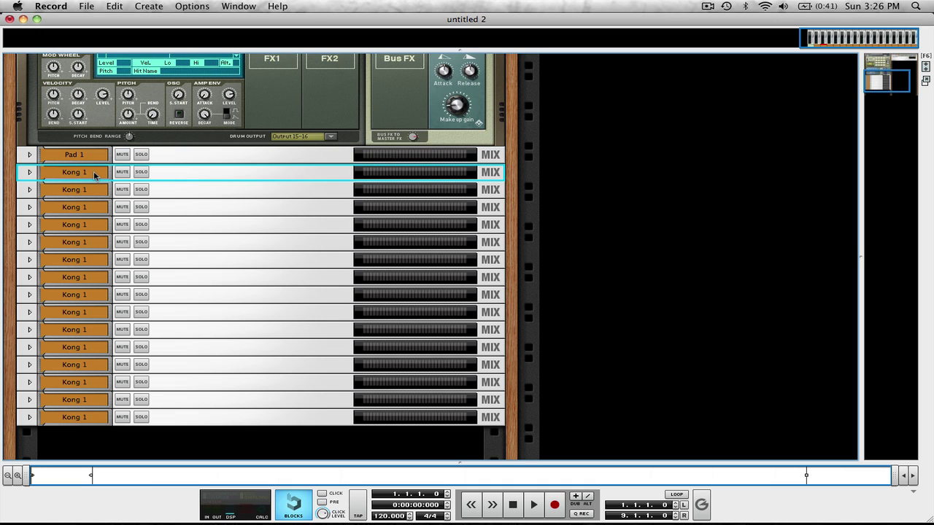
double_click(84, 173)
text(Pad 2)
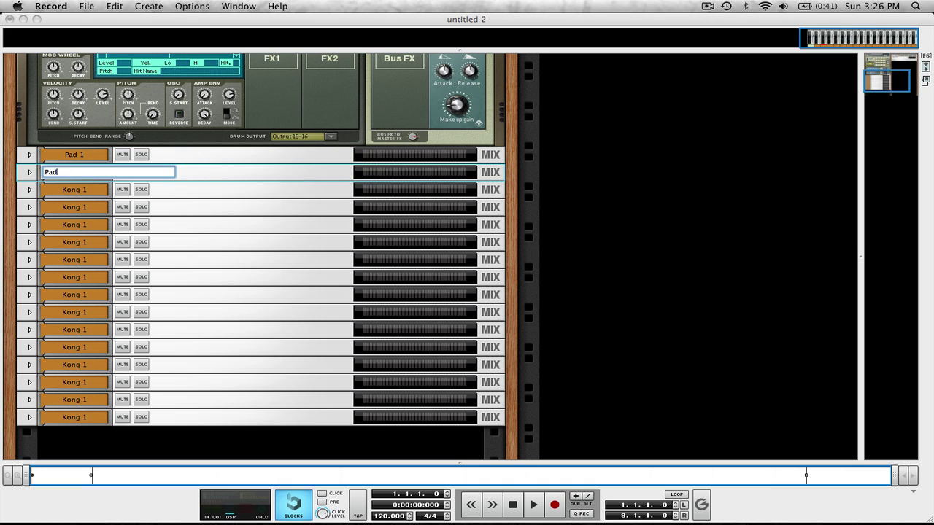
click(72, 418)
Rename the bottom Kong 1 mix channel to 'Pad 16' and show the mixer with F5
double_click(75, 418)
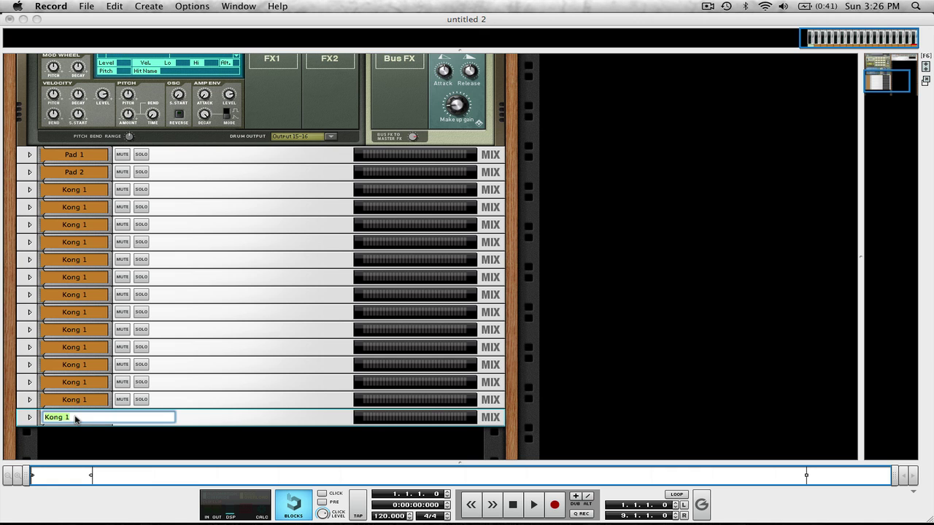
text(Pad 16)
key(Return)
key(F5)
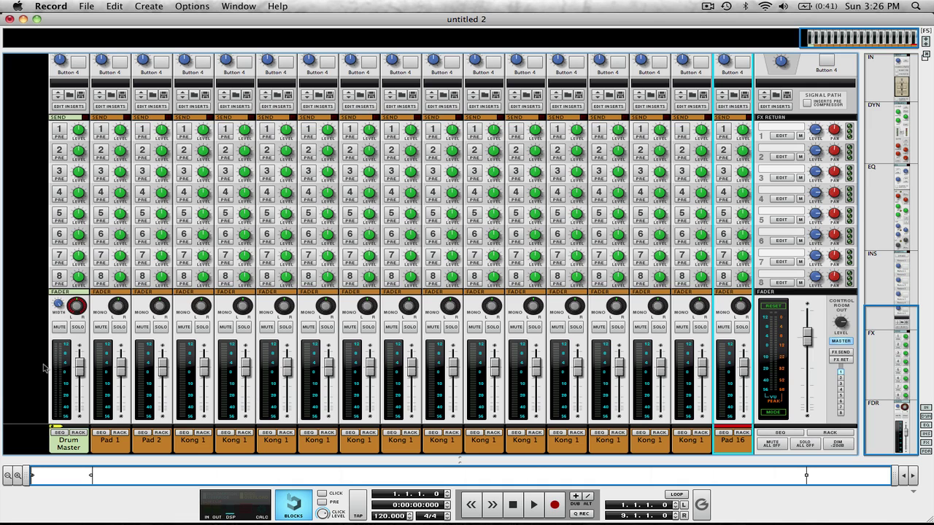
Select all mixer channels from the Edit menu and set their track colour to Red
click(37, 410)
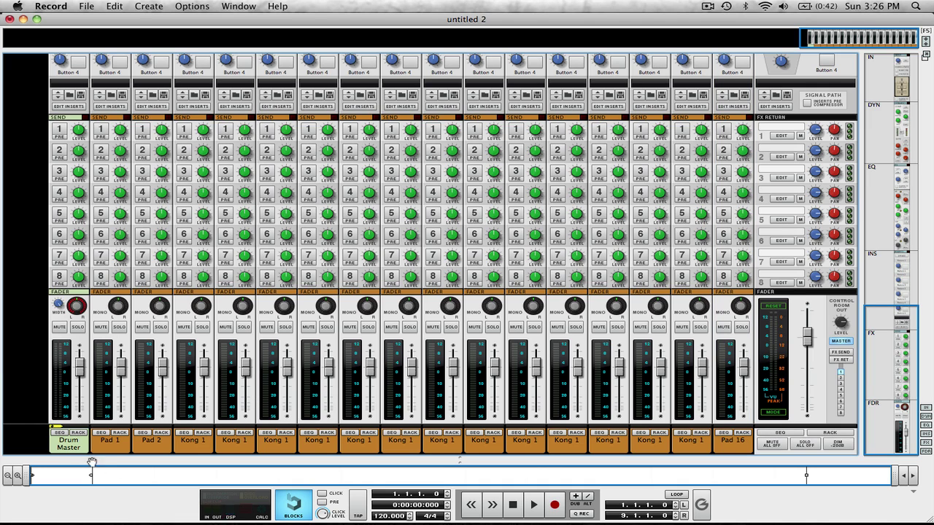
click(114, 6)
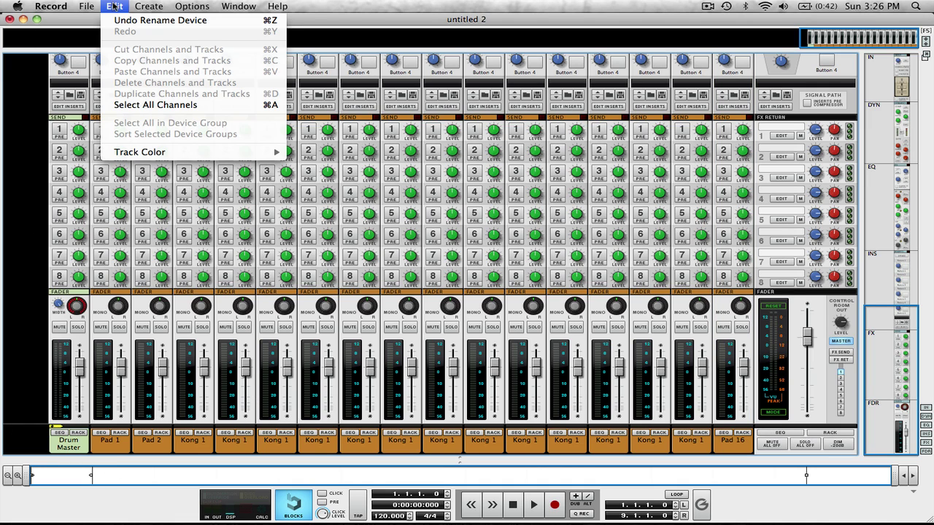
click(186, 106)
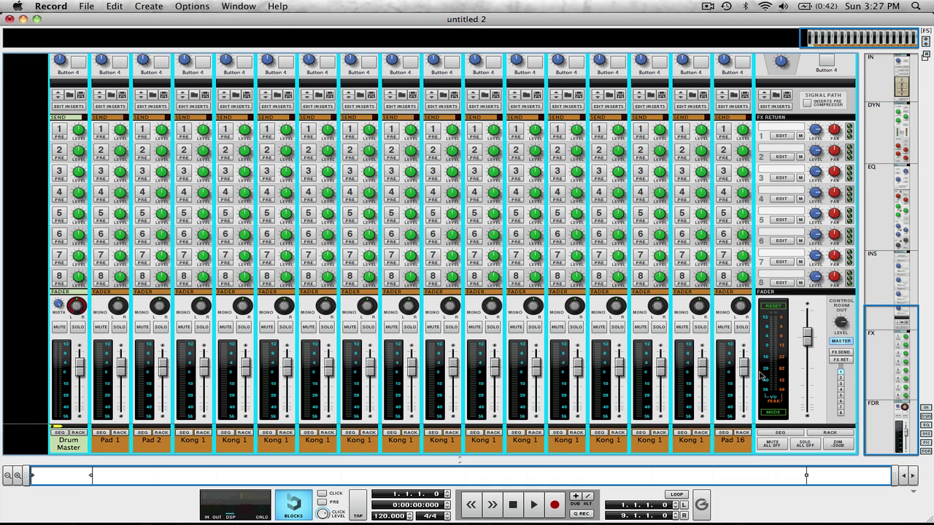
click(803, 374)
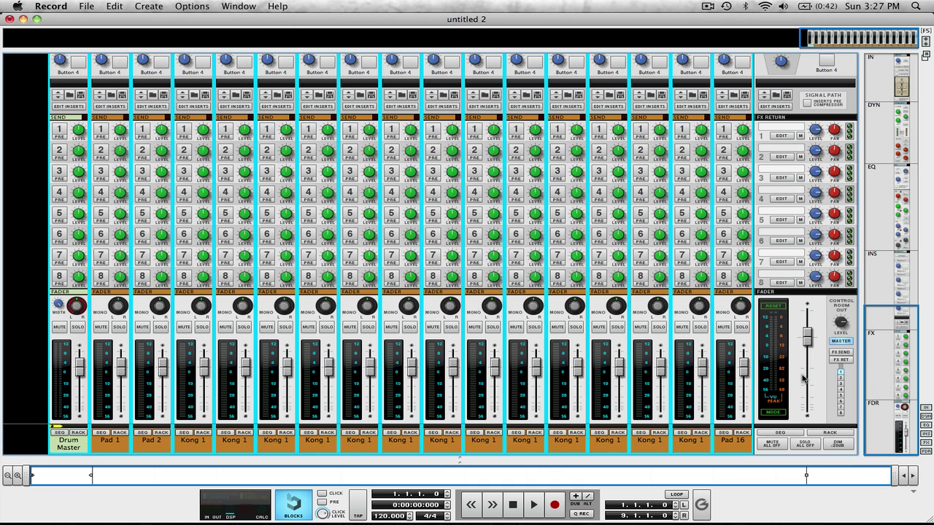
right_click(330, 449)
mouse_move(413, 508)
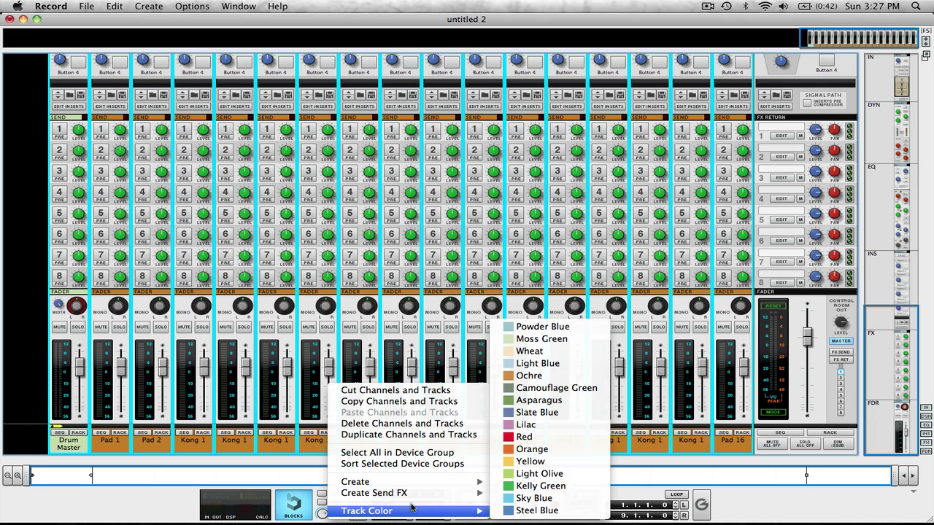
click(544, 436)
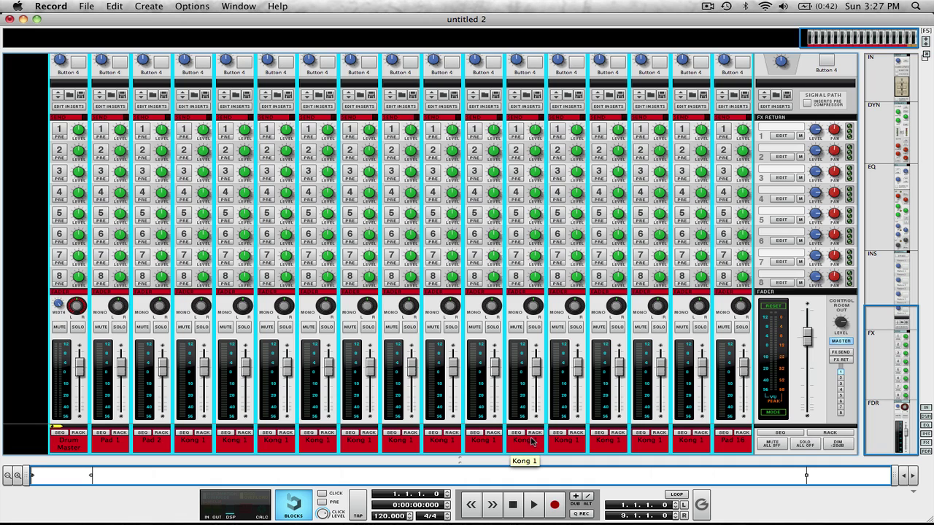
Clear the channel selection and drag the Drum Master fader down to -2.97 dB
click(22, 407)
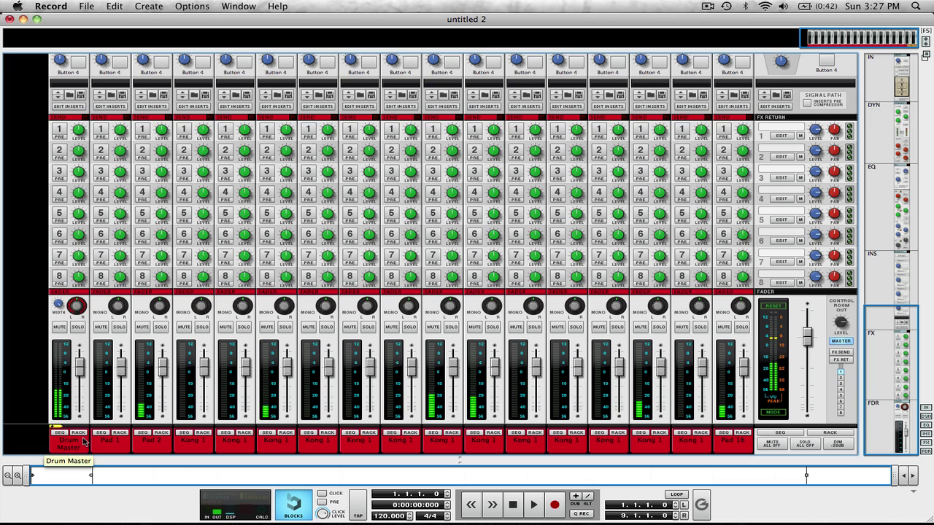
click(79, 370)
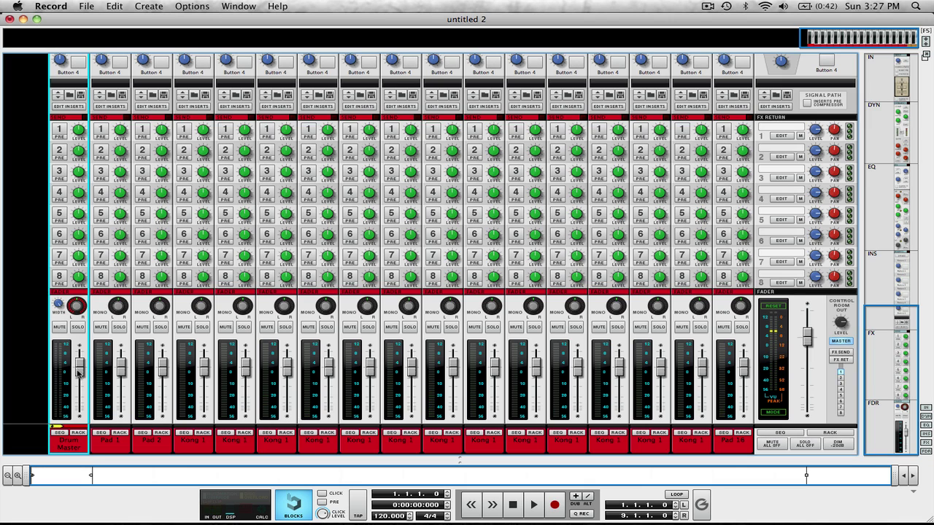
mouse_move(79, 371)
mouse_down()
mouse_move(80, 410)
mouse_move(81, 362)
mouse_move(82, 412)
mouse_move(84, 375)
mouse_up()
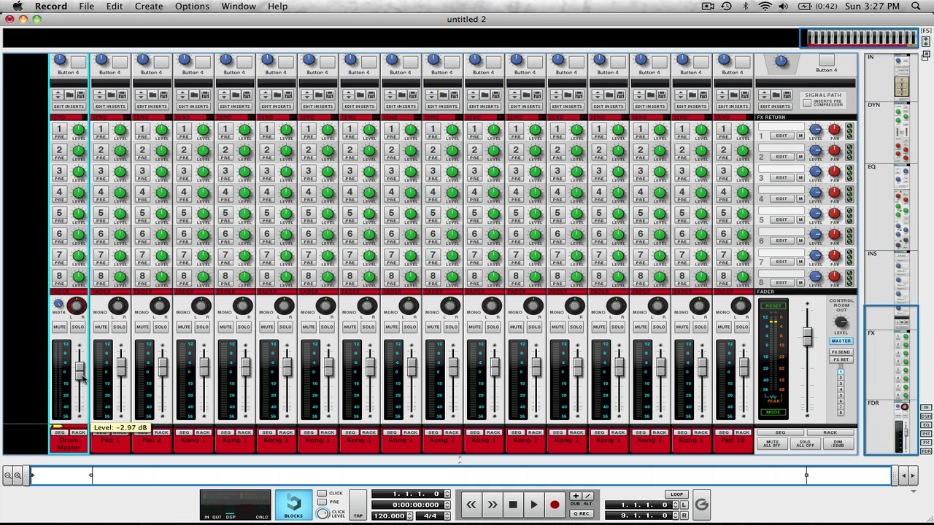